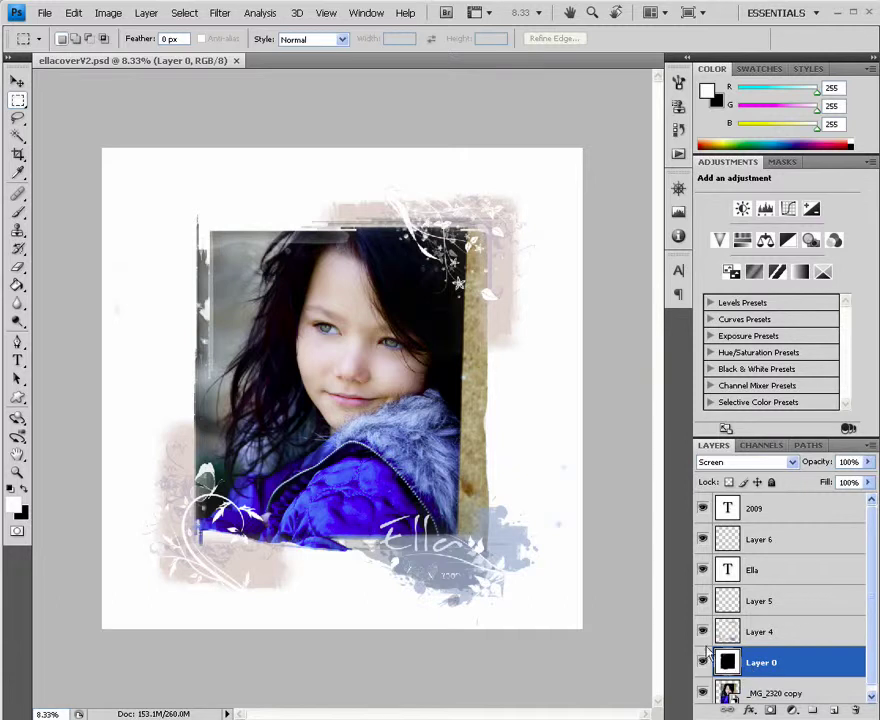
# Hide the text layers and Layers 4 to 6, and toggle the photo layer off and on to inspect the black frame on Layer 0
pyautogui.moveTo(702, 600); pyautogui.dragTo(705, 507)
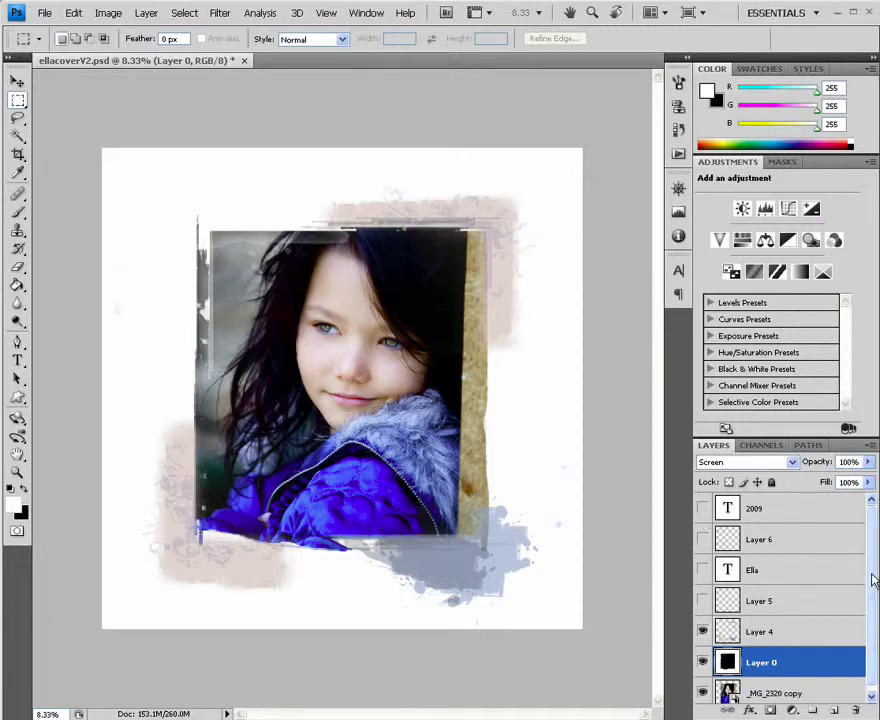
pyautogui.moveTo(872, 580); pyautogui.dragTo(872, 615)
pyautogui.click(703, 627)
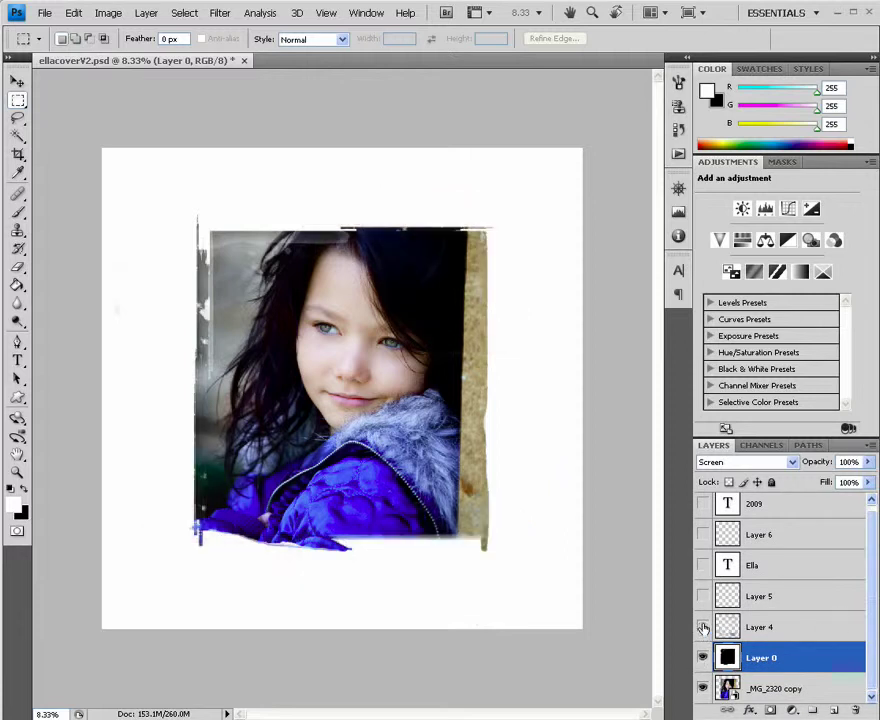
pyautogui.click(703, 689)
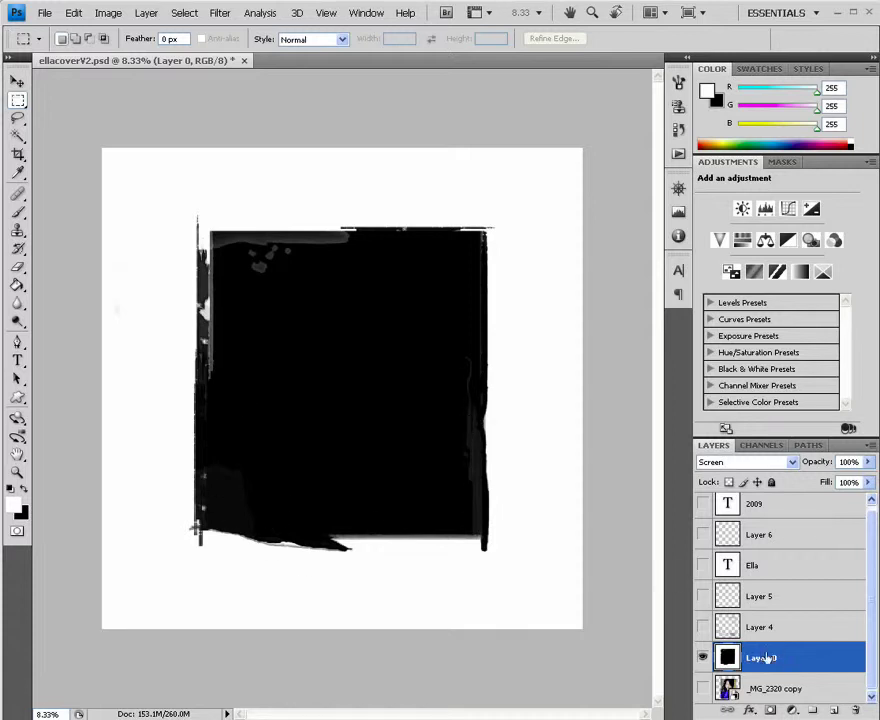
pyautogui.click(702, 689)
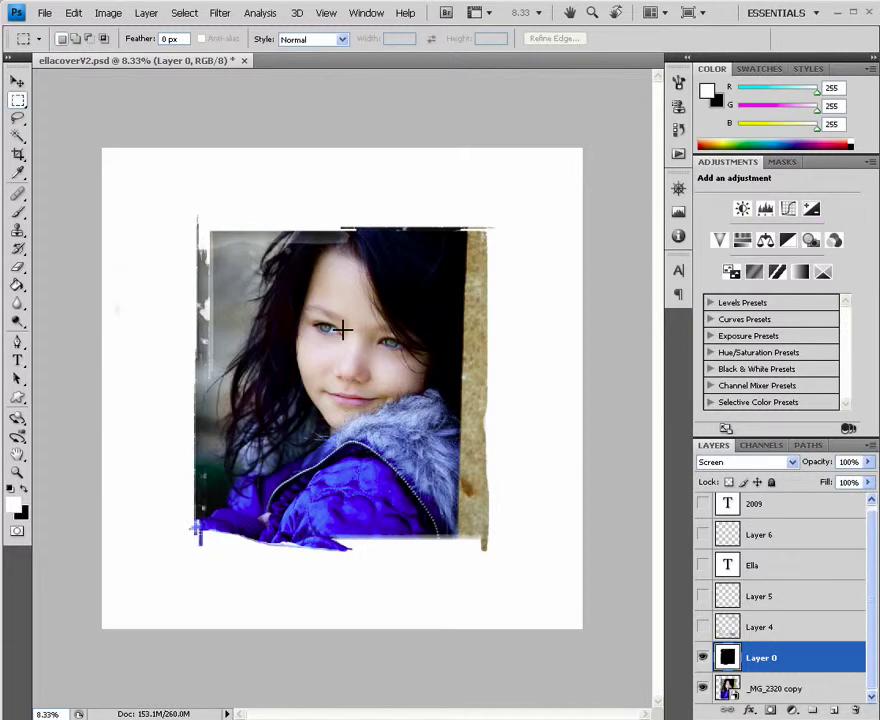
pyautogui.click(42, 13)
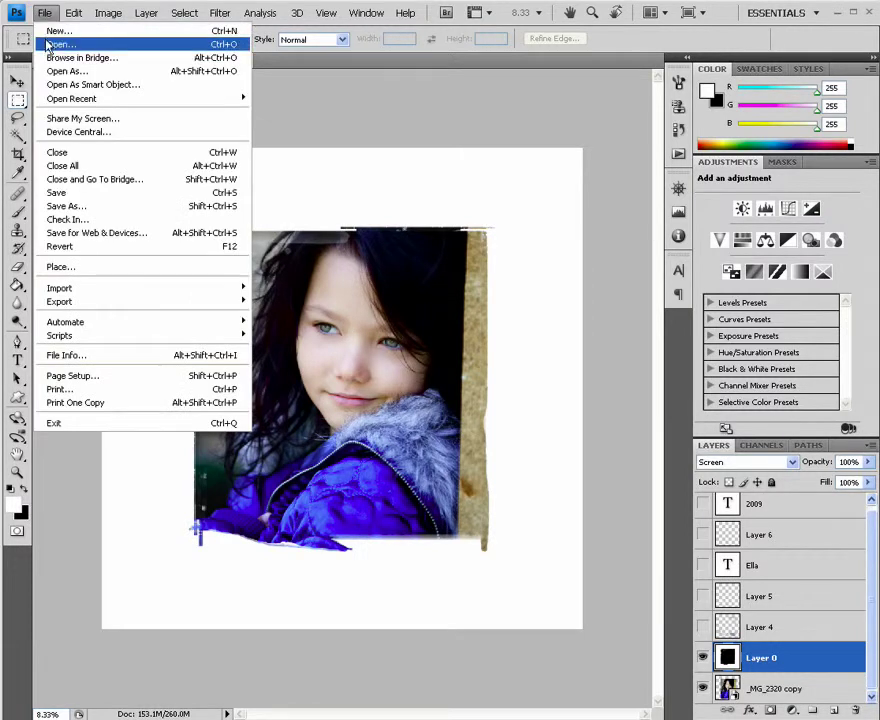
pyautogui.click(49, 45)
pyautogui.click(621, 395)
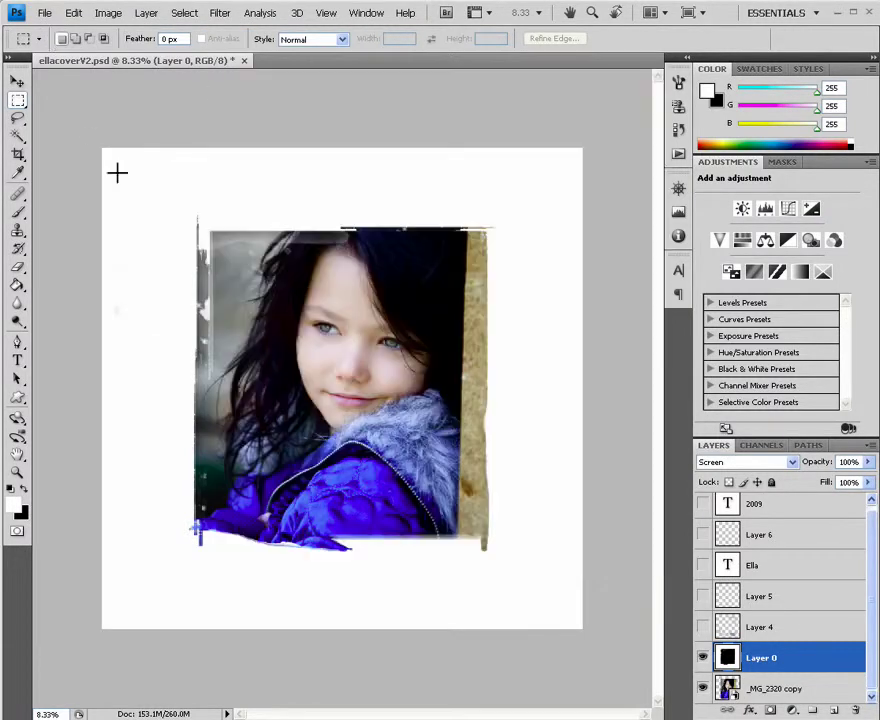
# Create a new white RGB document 8 x 8 inches at 300 pixels/inch, starting from the Photo preset's Landscape, 8 x 10 size
pyautogui.click(42, 13)
pyautogui.click(45, 31)
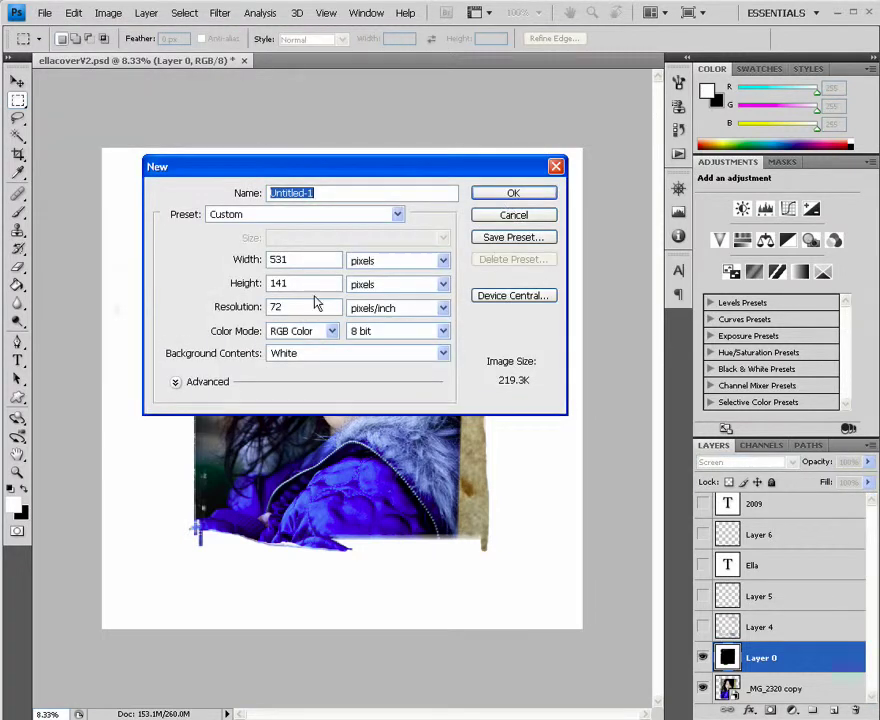
pyautogui.click(324, 216)
pyautogui.click(321, 296)
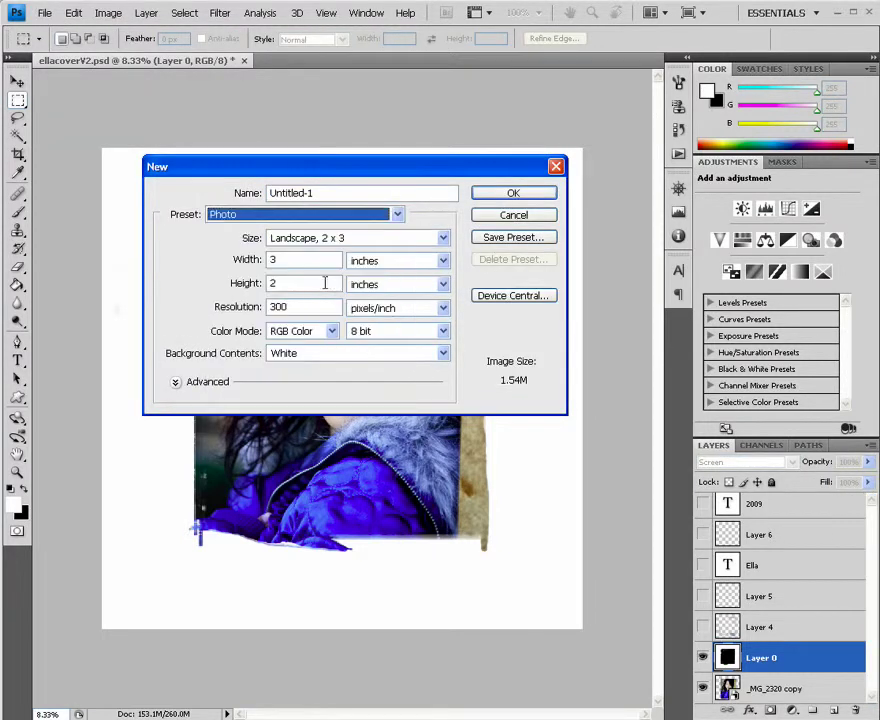
pyautogui.click(443, 238)
pyautogui.click(437, 294)
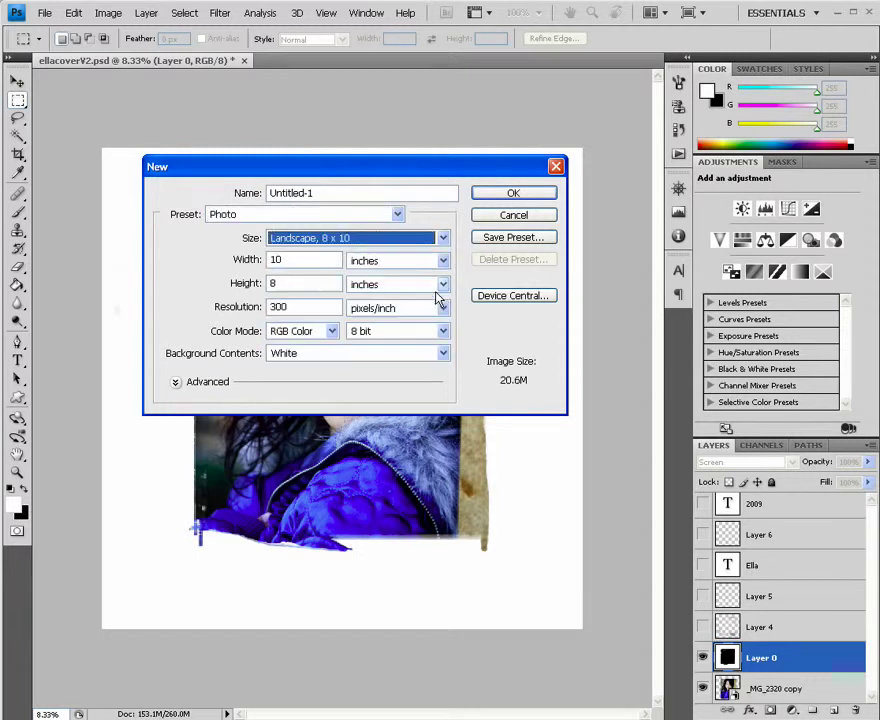
pyautogui.doubleClick(290, 259)
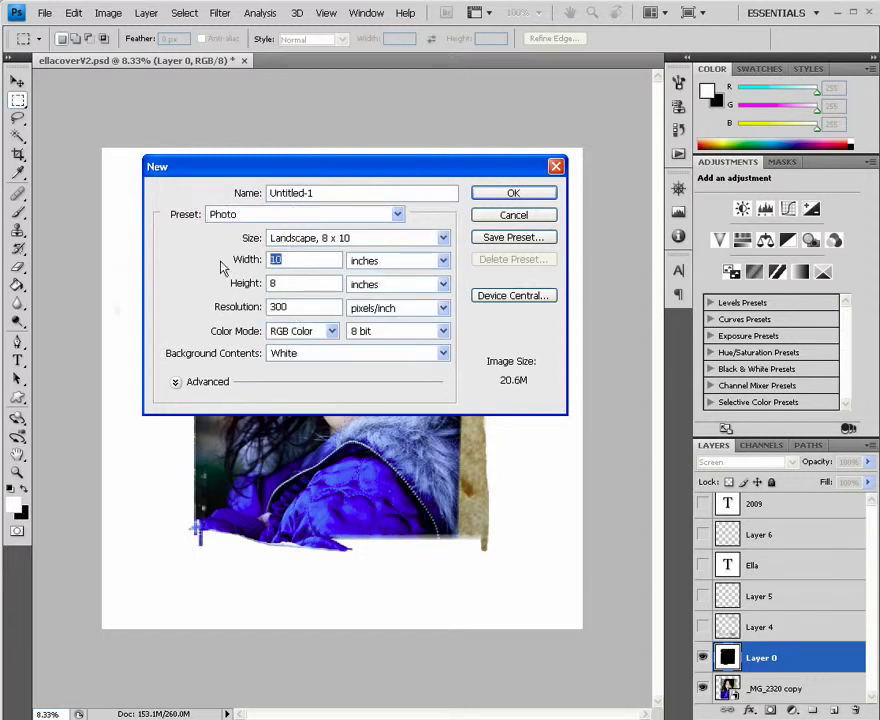
pyautogui.write('8')
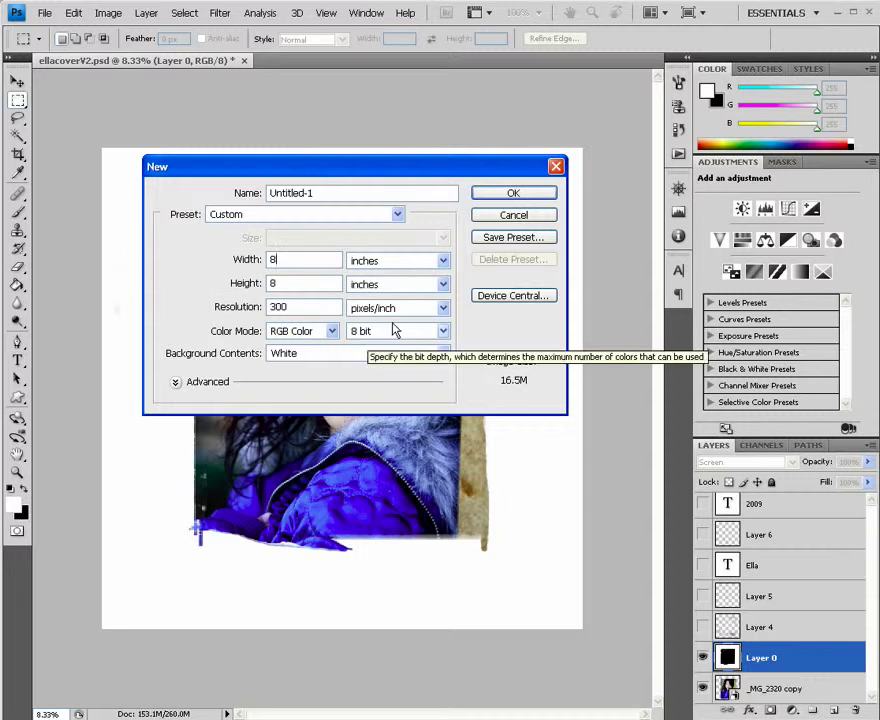
pyautogui.click(510, 193)
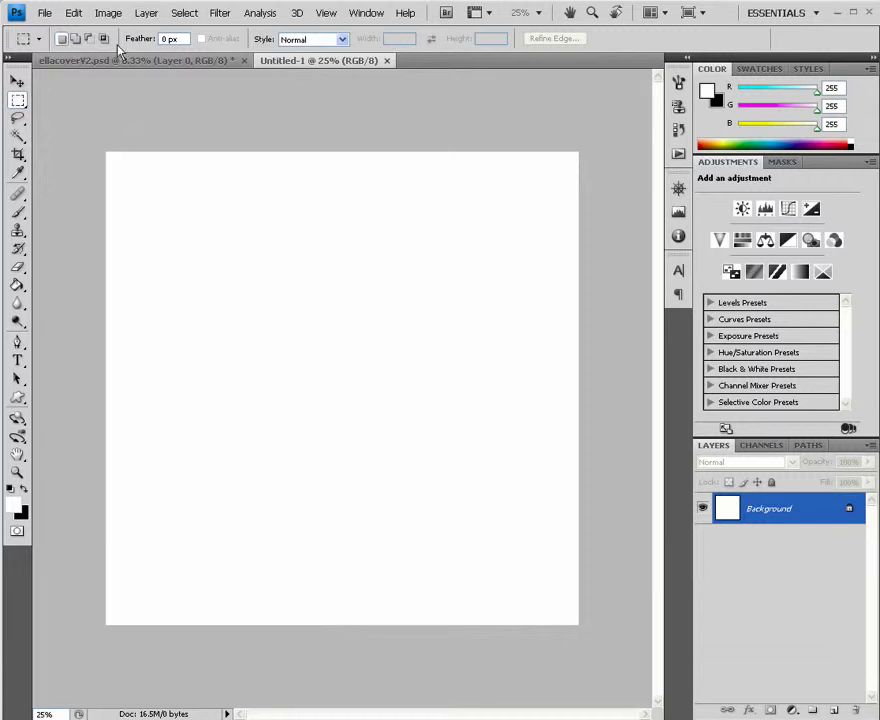
# Show the grid and the rulers on the blank canvas
pyautogui.click(329, 13)
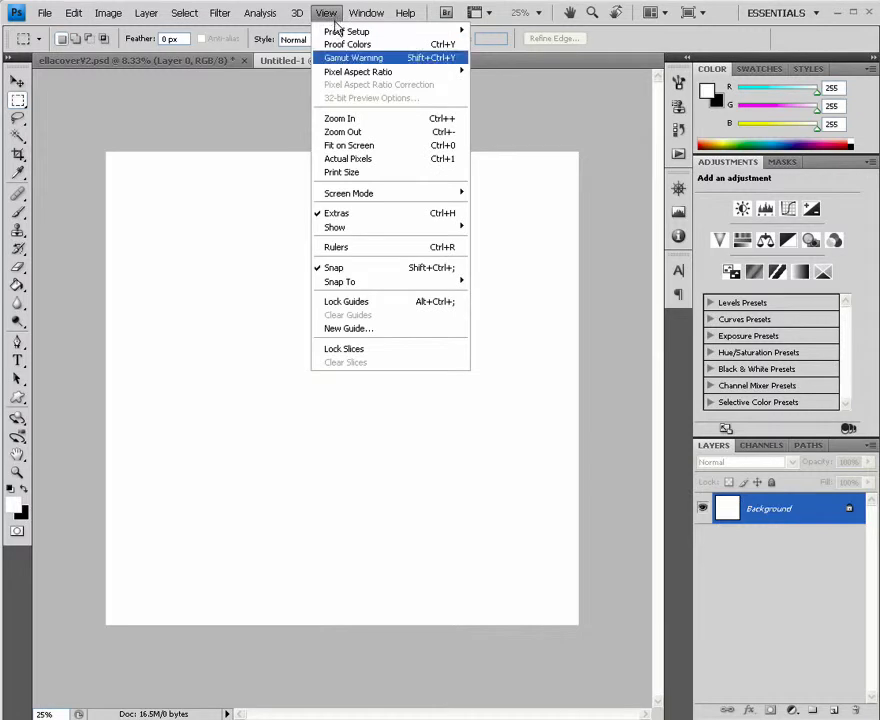
pyautogui.moveTo(350, 228)
pyautogui.click(534, 273)
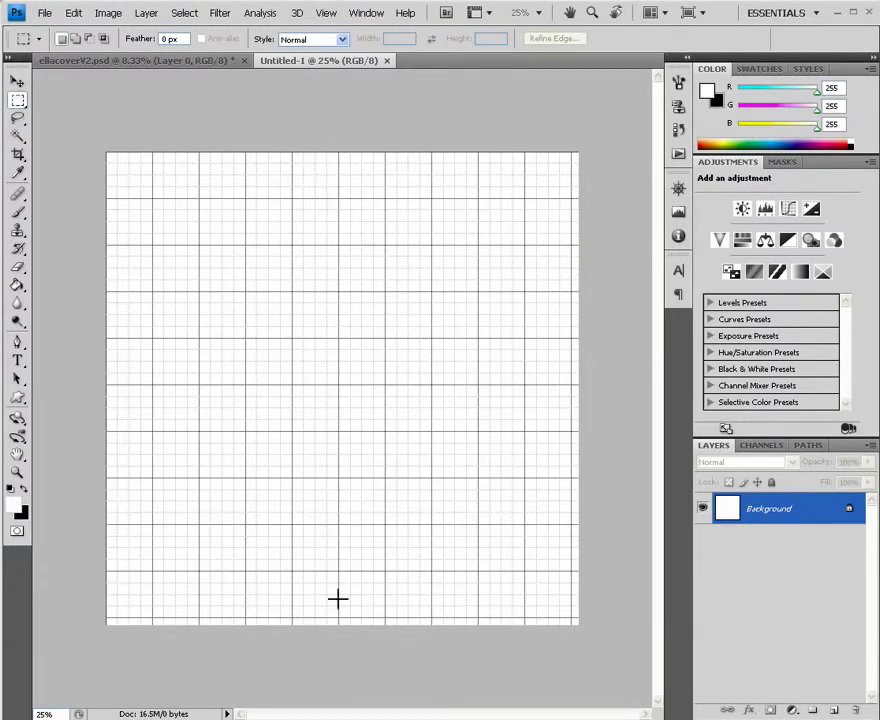
pyautogui.click(333, 15)
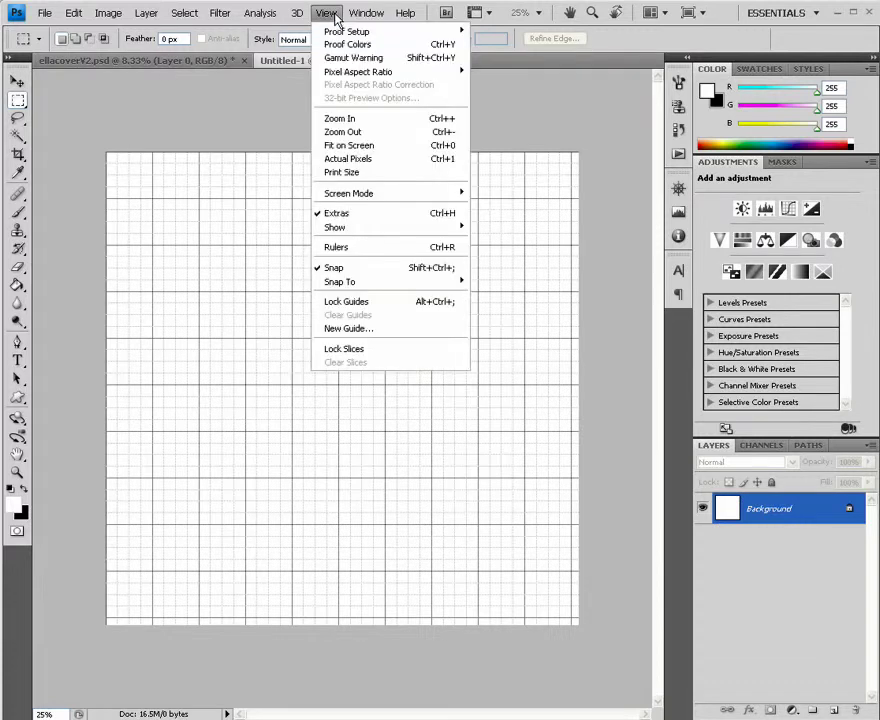
pyautogui.click(345, 247)
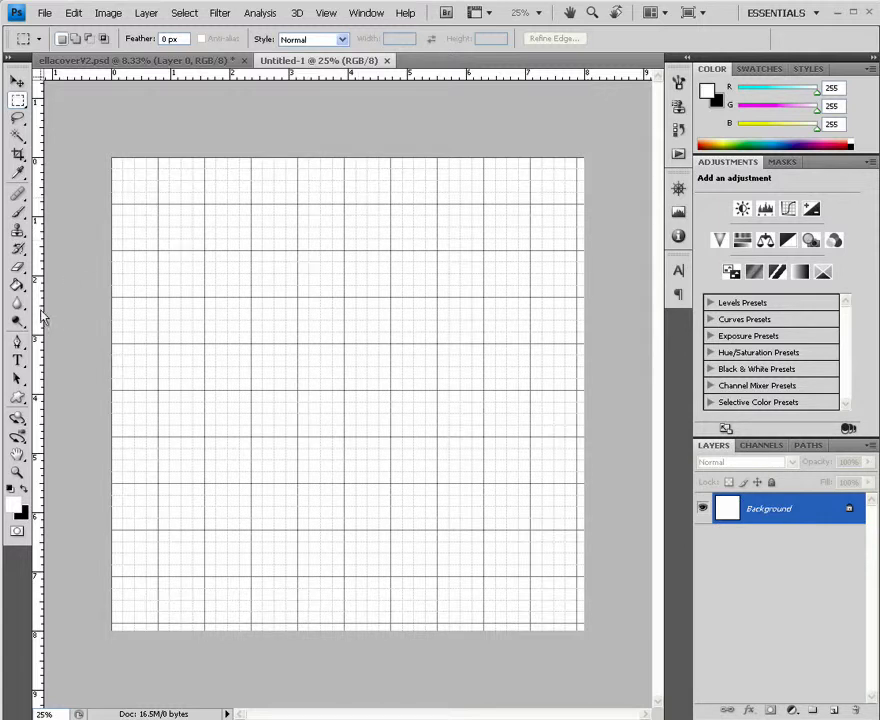
# Place four margin guides on grid lines, about 0.3 to 0.4 inch inside each edge of the canvas
pyautogui.moveTo(37, 318); pyautogui.dragTo(135, 344)
pyautogui.moveTo(42, 358); pyautogui.dragTo(562, 472)
pyautogui.moveTo(207, 80); pyautogui.dragTo(212, 181)
pyautogui.moveTo(227, 78); pyautogui.dragTo(270, 619)
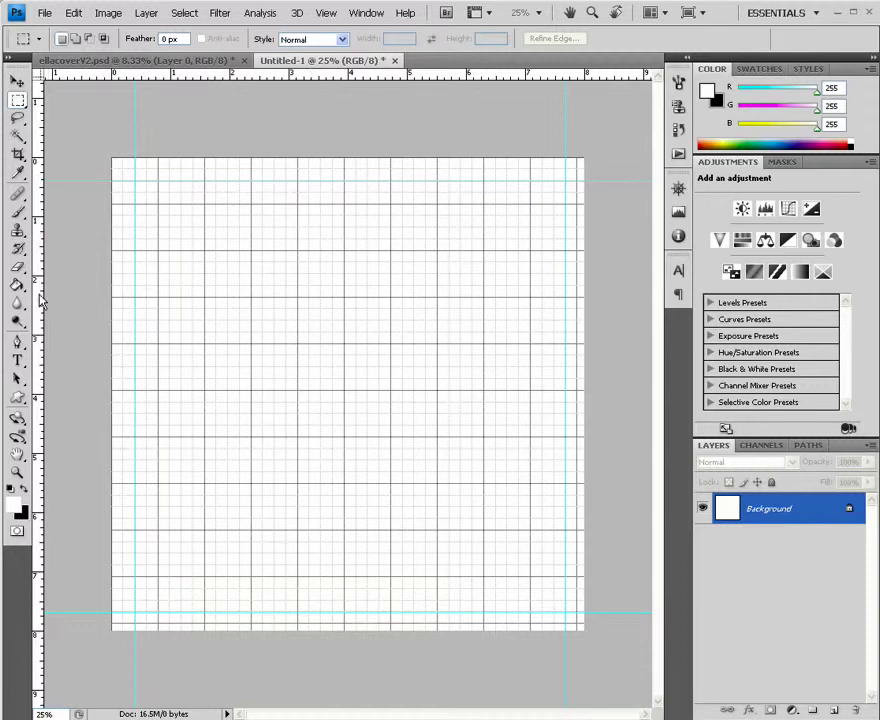
# Add two pairs of vertical guides at about 2.8 and 3 inches and about 5.1 and 5.3 inches to divide the canvas into three columns
pyautogui.moveTo(38, 294); pyautogui.dragTo(275, 326)
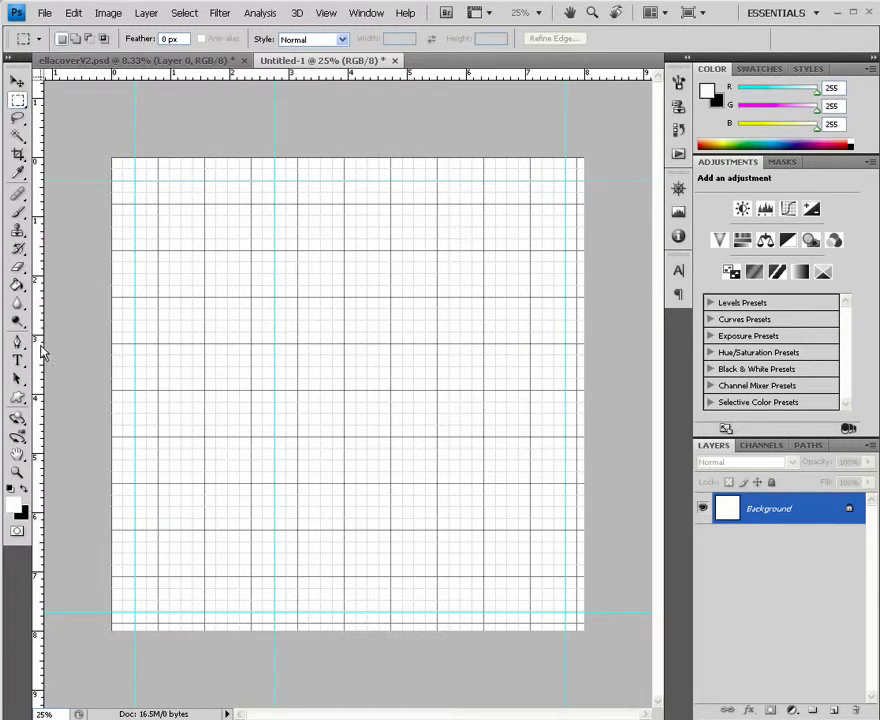
pyautogui.moveTo(38, 360); pyautogui.dragTo(293, 402)
pyautogui.moveTo(42, 413); pyautogui.dragTo(426, 430)
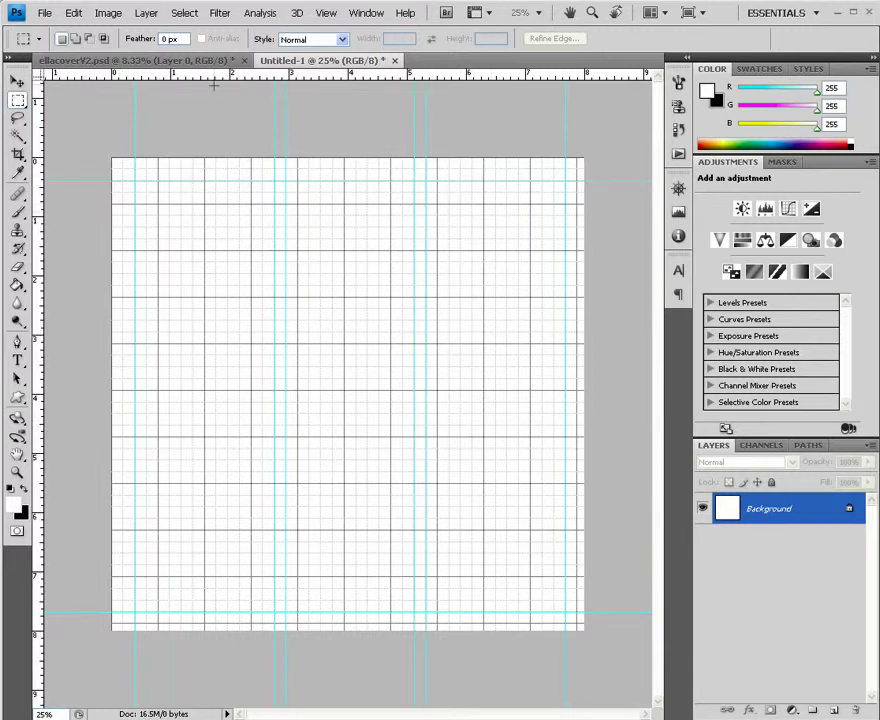
# Add two pairs of horizontal guides at about 2.8 and 3 inches and about 4.9 and 5.1 inches to divide the canvas into three rows
pyautogui.moveTo(216, 75); pyautogui.dragTo(216, 318)
pyautogui.moveTo(236, 75); pyautogui.dragTo(215, 330)
pyautogui.moveTo(206, 75); pyautogui.dragTo(202, 450)
pyautogui.moveTo(210, 76); pyautogui.dragTo(204, 460)
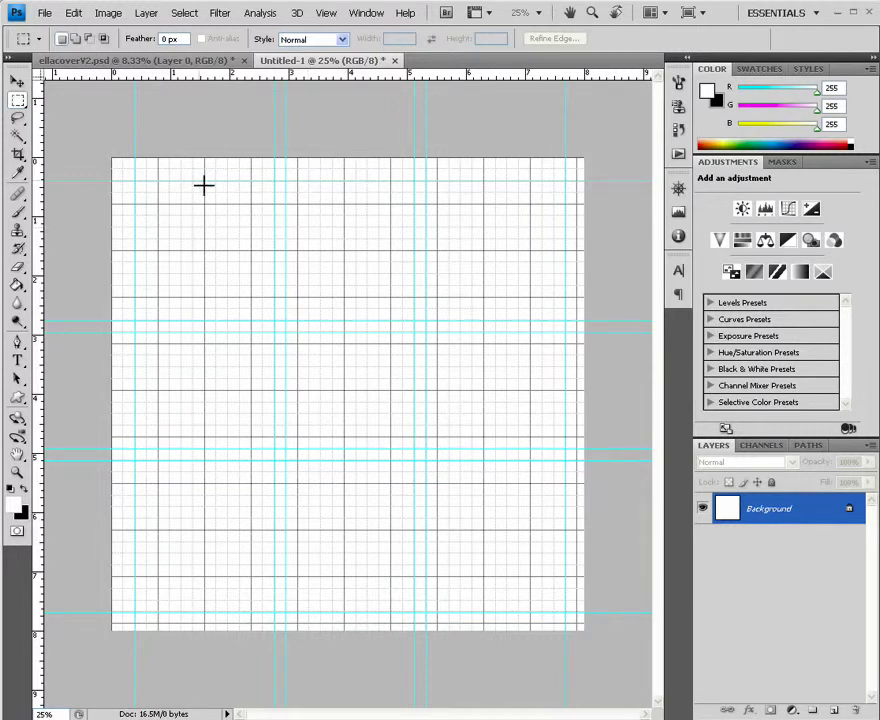
# Create a new layer and fill a rectangular selection of the top-left guide cell with black
pyautogui.hotkey('ctrl', 'shift', 'alt', 'n')
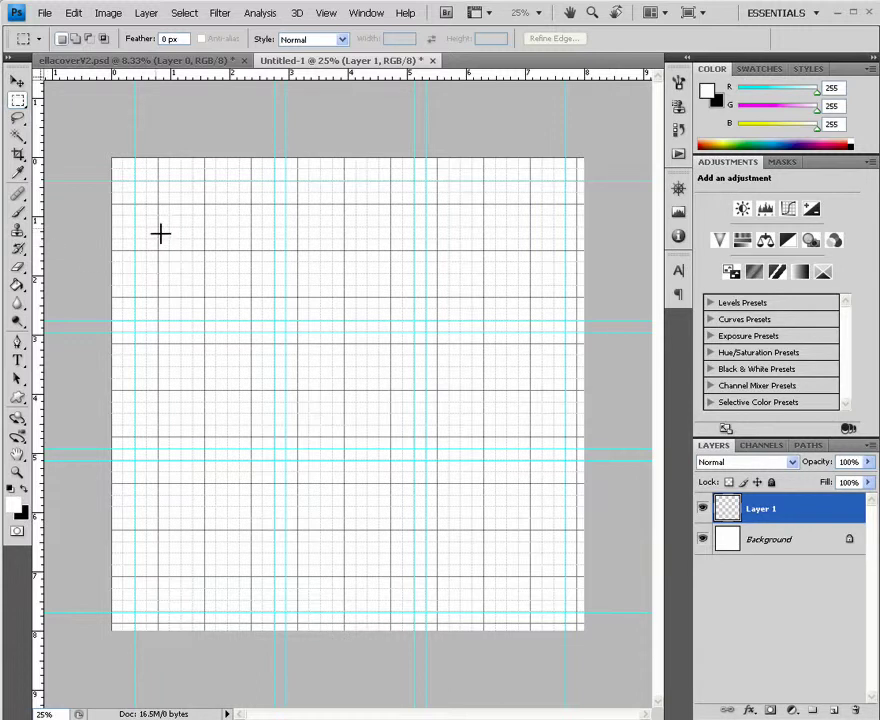
pyautogui.moveTo(136, 181); pyautogui.dragTo(275, 321)
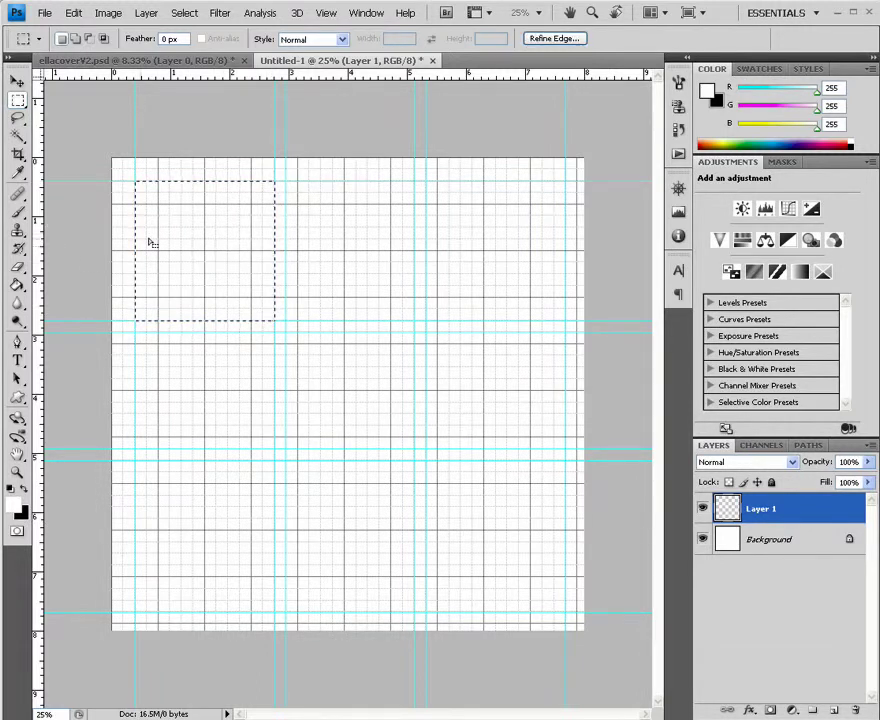
pyautogui.click(19, 287)
pyautogui.press('d')
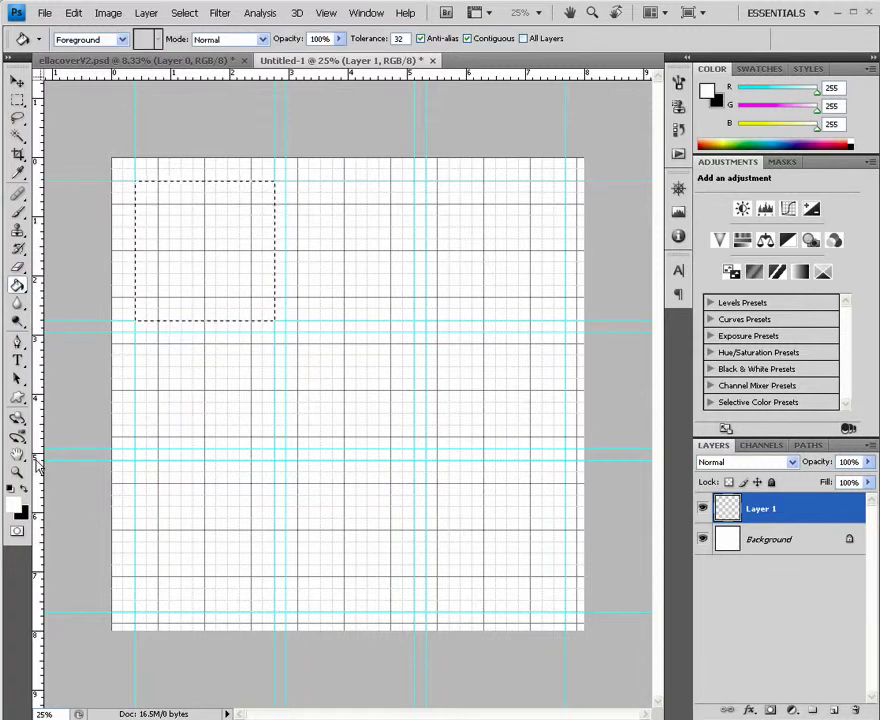
pyautogui.click(169, 243)
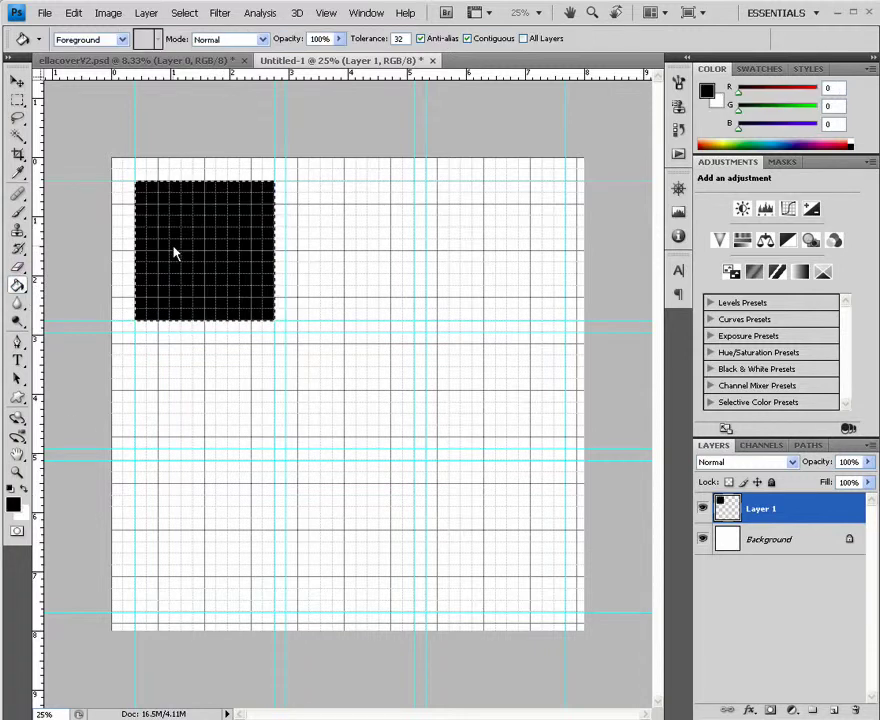
# Add another layer and fill a rectangular selection of the top-middle guide cell with black
pyautogui.click(833, 710)
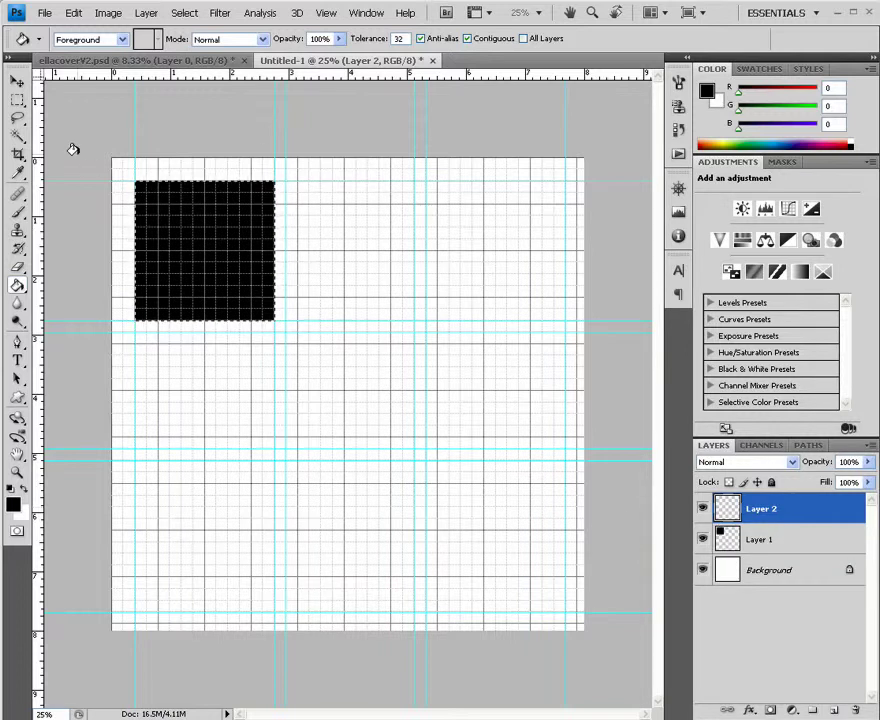
pyautogui.click(17, 100)
pyautogui.click(287, 180)
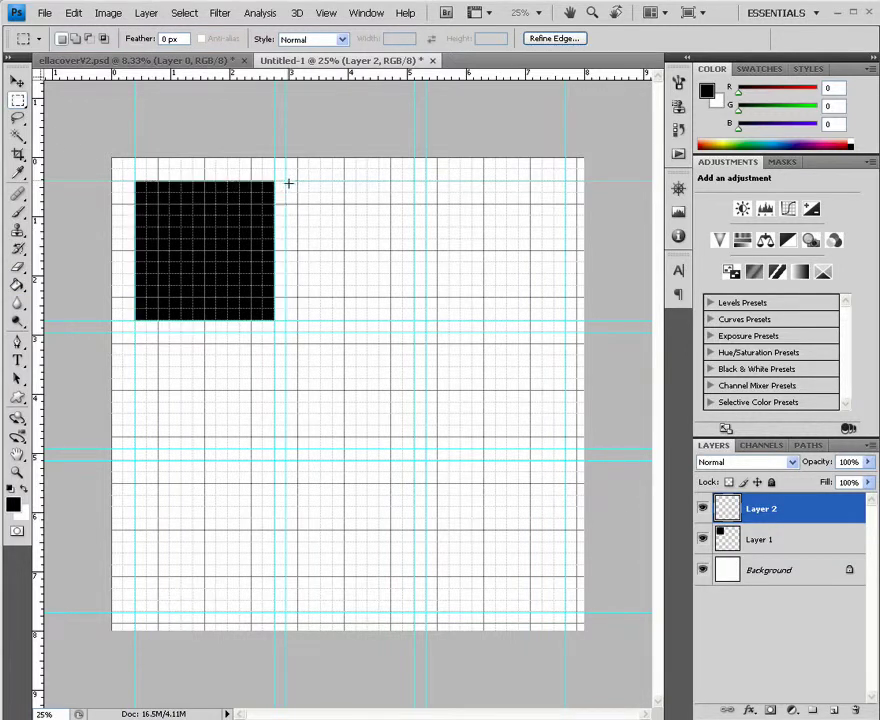
pyautogui.moveTo(388, 241); pyautogui.dragTo(408, 250)
pyautogui.click(17, 285)
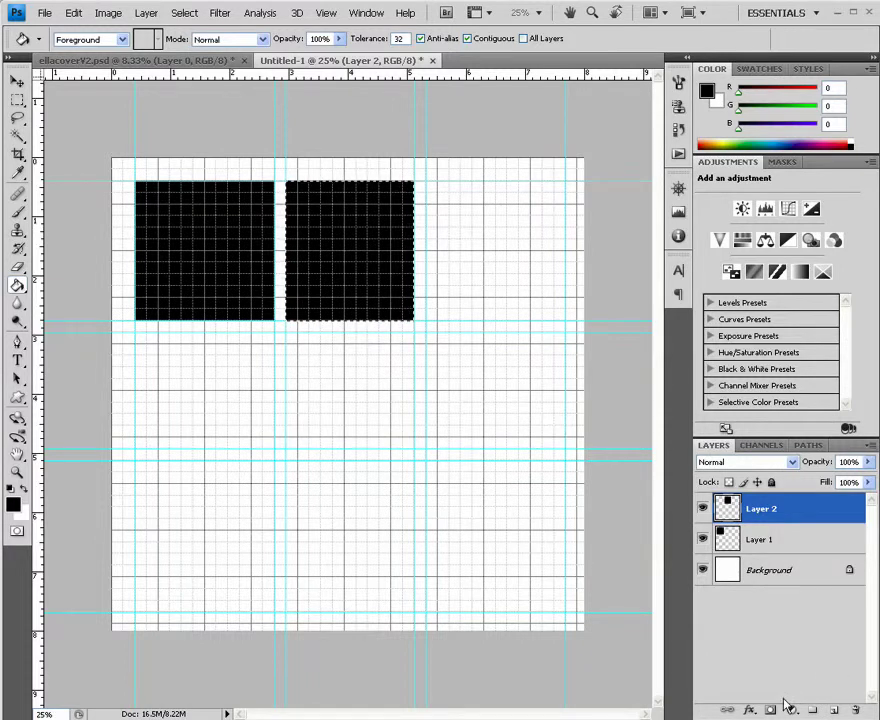
# Add another layer and fill a rectangular selection of the top-right guide cell with black
pyautogui.click(833, 711)
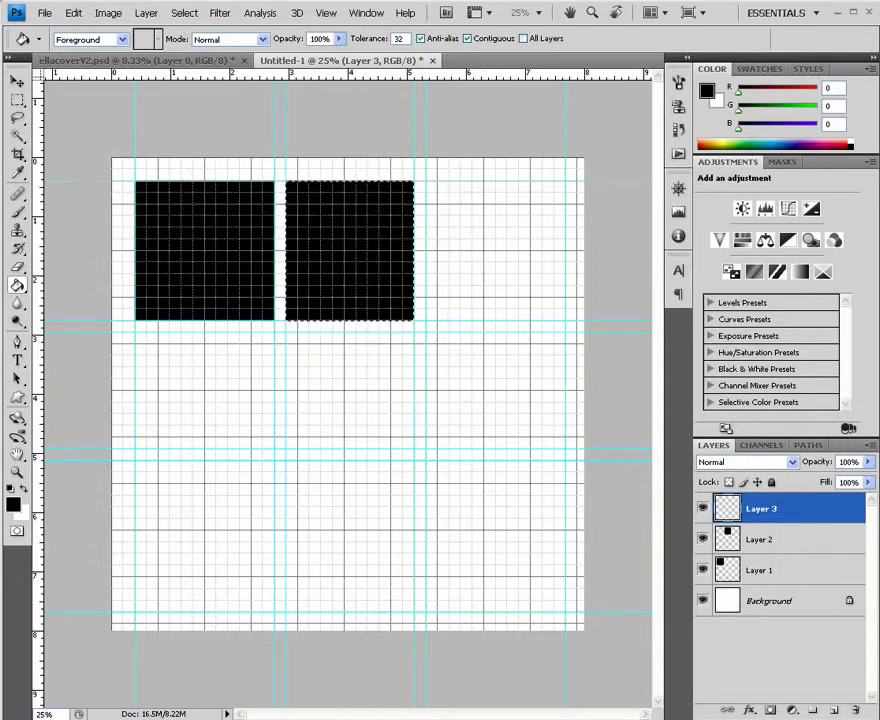
pyautogui.click(16, 103)
pyautogui.moveTo(427, 183); pyautogui.dragTo(561, 318)
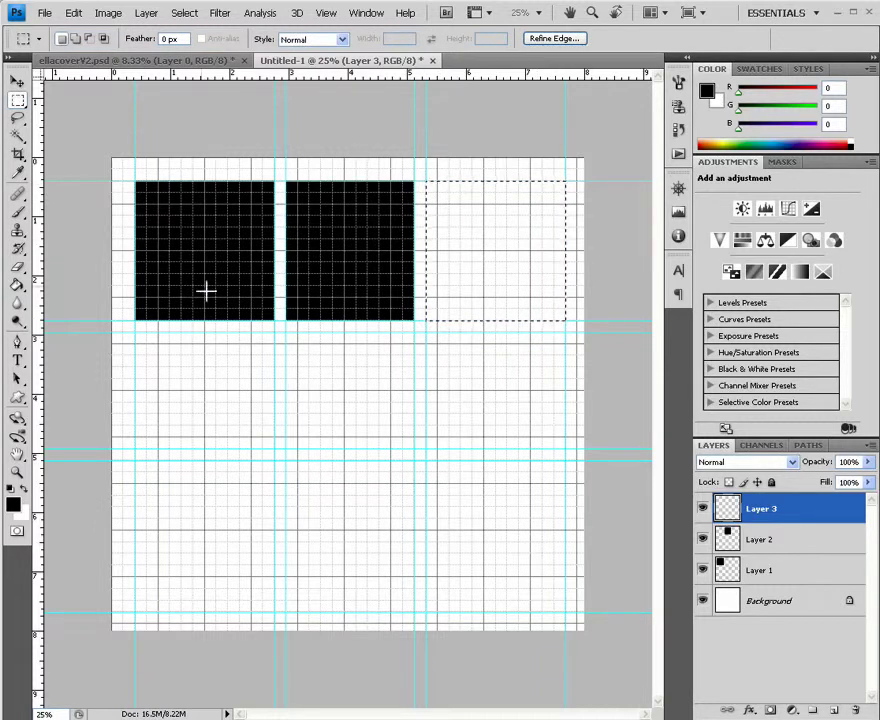
pyautogui.click(18, 287)
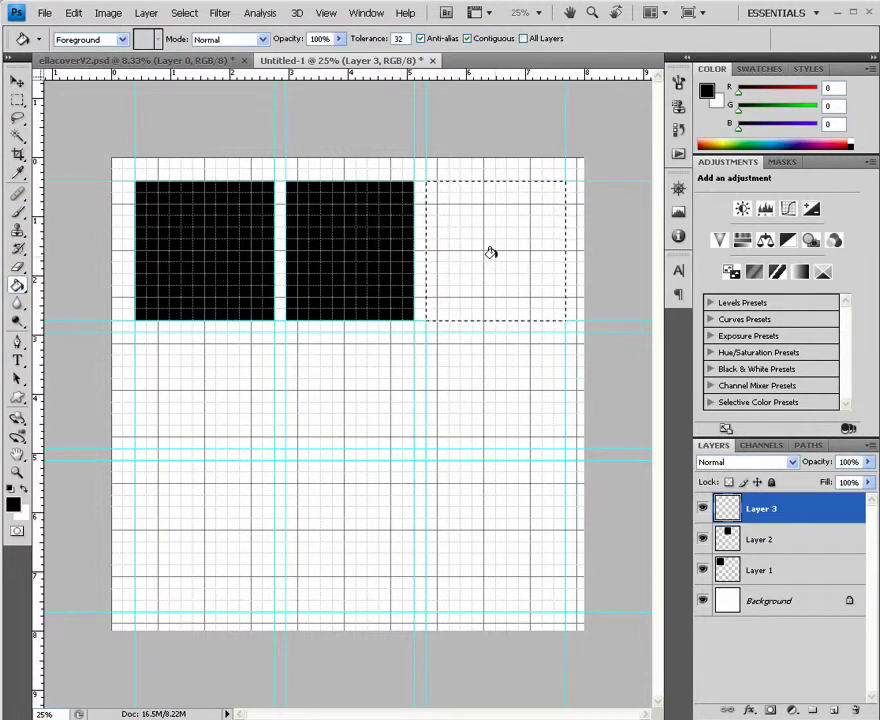
pyautogui.click(491, 252)
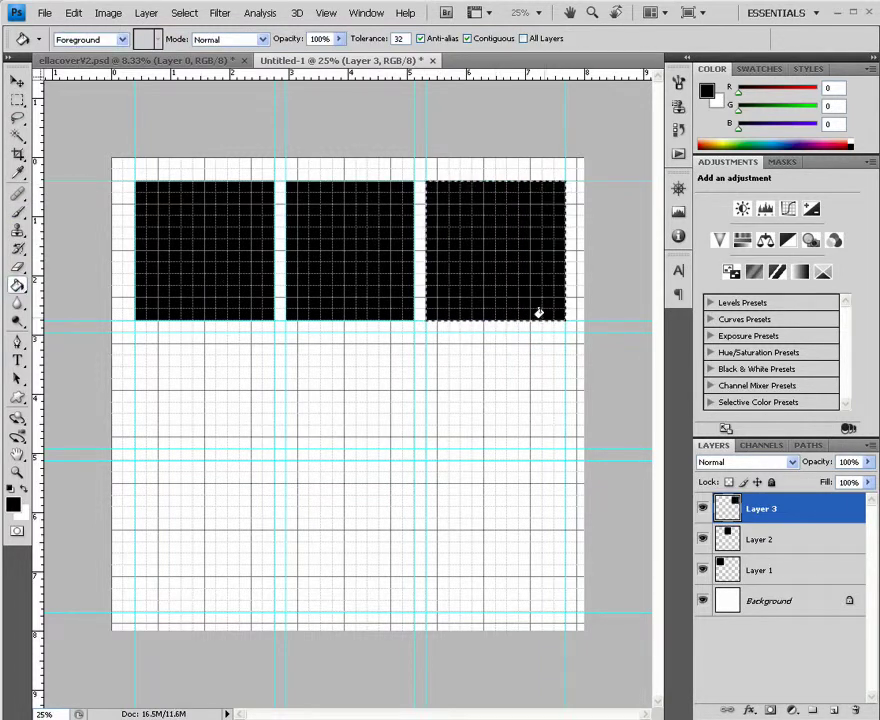
# Add another layer and fill a rectangular selection of the middle row's left guide cell with black
pyautogui.click(813, 708)
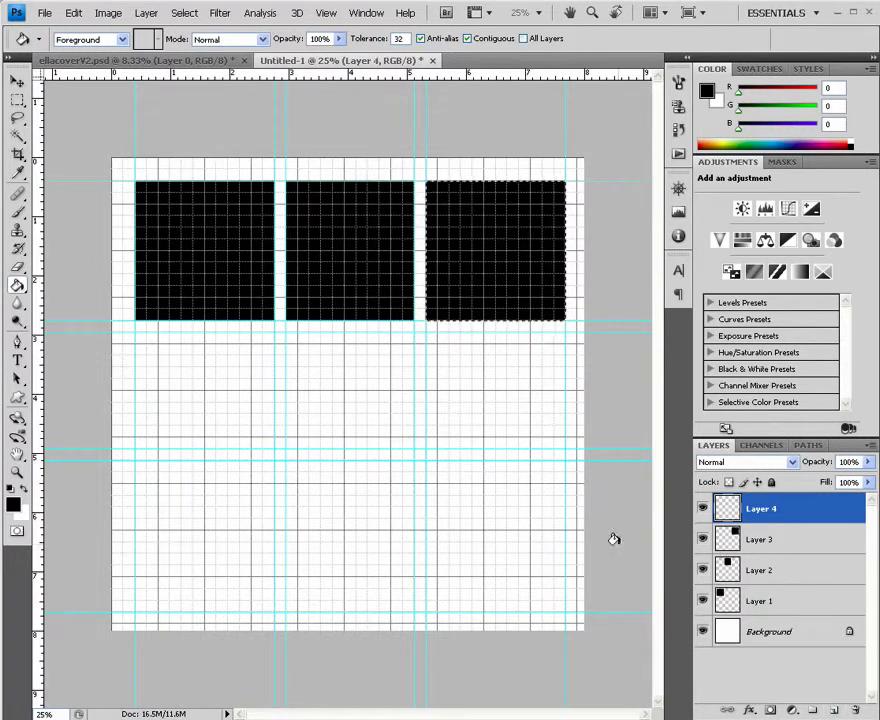
pyautogui.click(17, 100)
pyautogui.moveTo(136, 339); pyautogui.dragTo(242, 452)
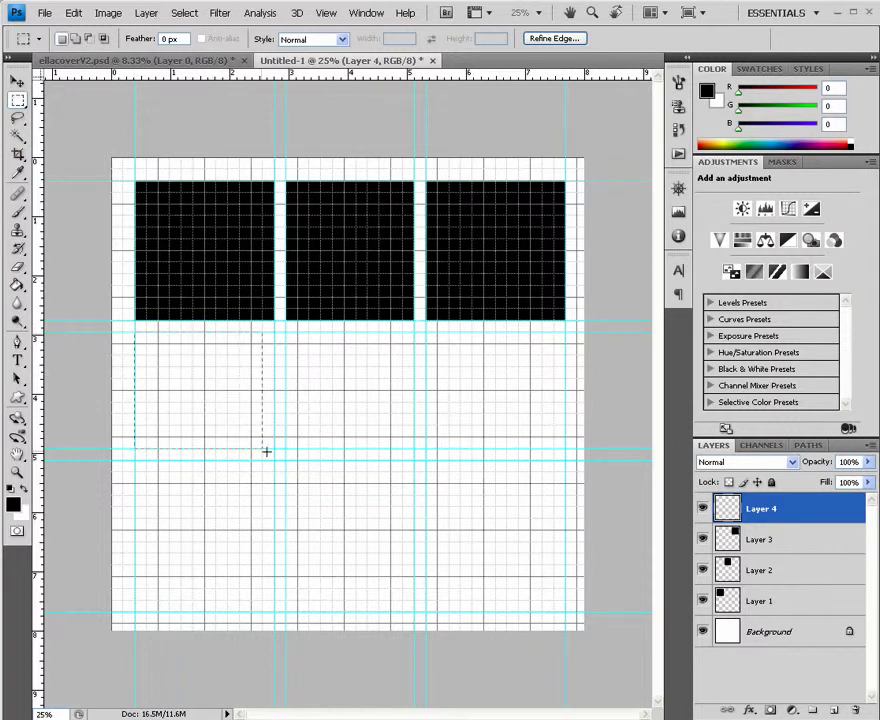
pyautogui.click(17, 285)
pyautogui.click(206, 398)
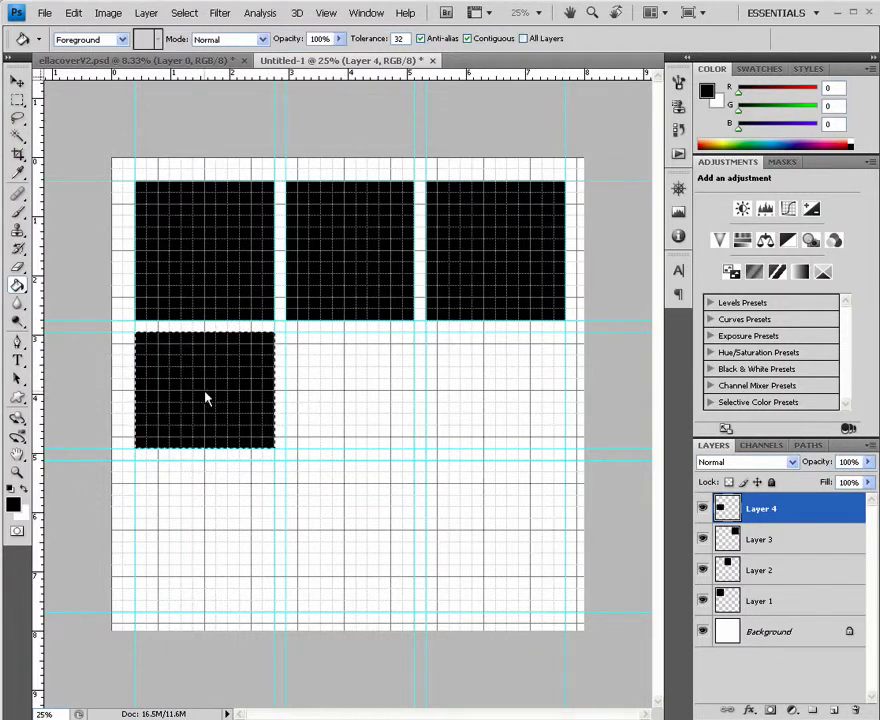
# Add another layer and fill a rectangular selection of the middle row's center guide cell with black
pyautogui.click(834, 709)
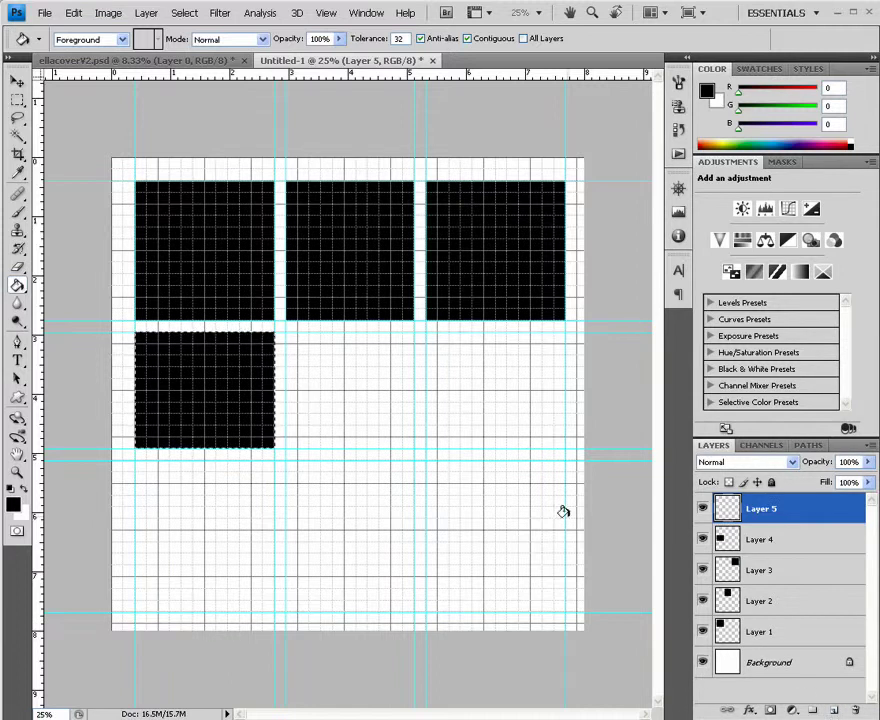
pyautogui.click(17, 100)
pyautogui.click(285, 331)
pyautogui.moveTo(285, 331)
pyautogui.mouseDown()
pyautogui.moveTo(373, 430)
pyautogui.moveTo(413, 447)
pyautogui.mouseUp()
pyautogui.press('g')
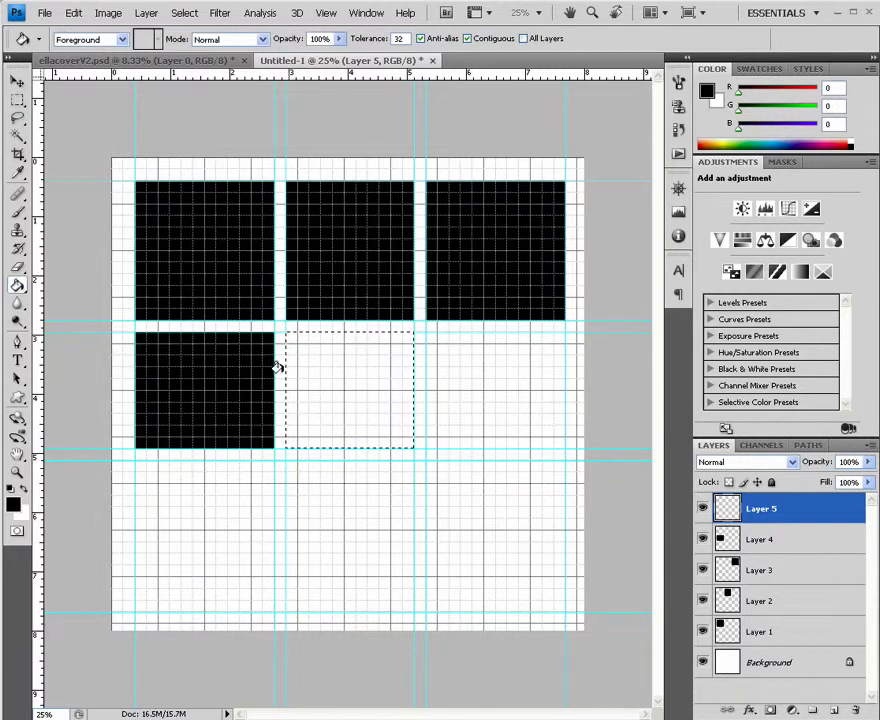
pyautogui.click(313, 386)
# Add another layer, fill a rectangular selection of the middle row's right guide cell with black, and deselect
pyautogui.hotkey('ctrl', 'shift', 'alt', 'n')
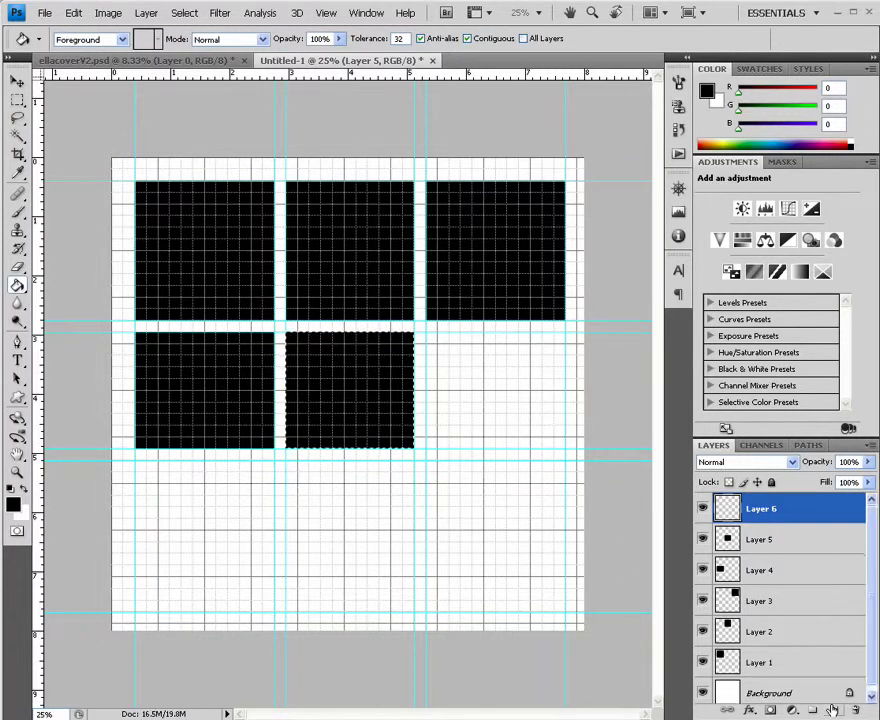
pyautogui.click(17, 100)
pyautogui.hotkey('ctrl', 'd')
pyautogui.moveTo(428, 336); pyautogui.dragTo(566, 448)
pyautogui.press('g')
pyautogui.click(478, 450)
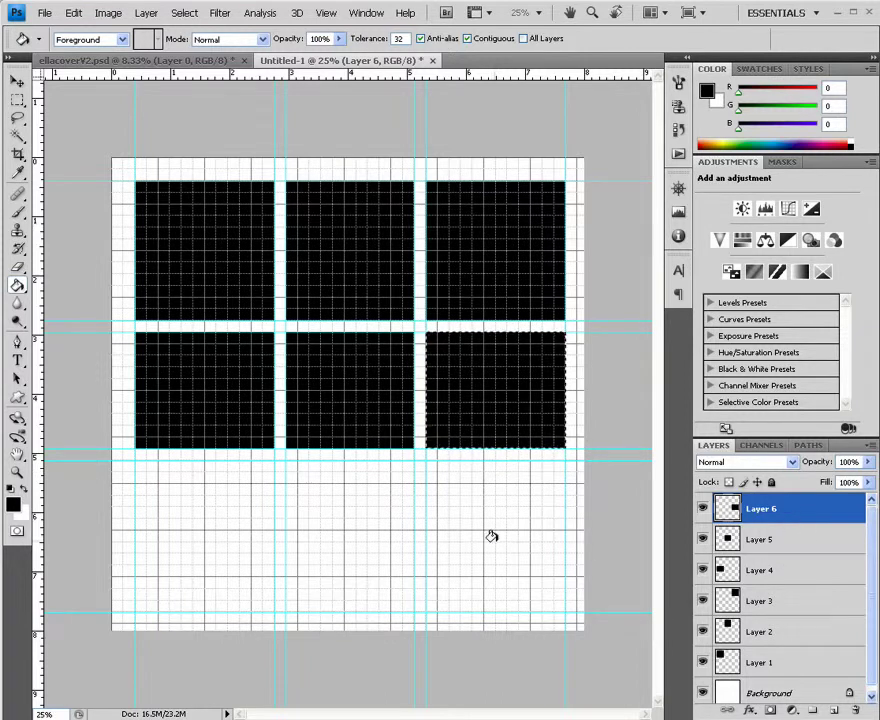
pyautogui.press('v')
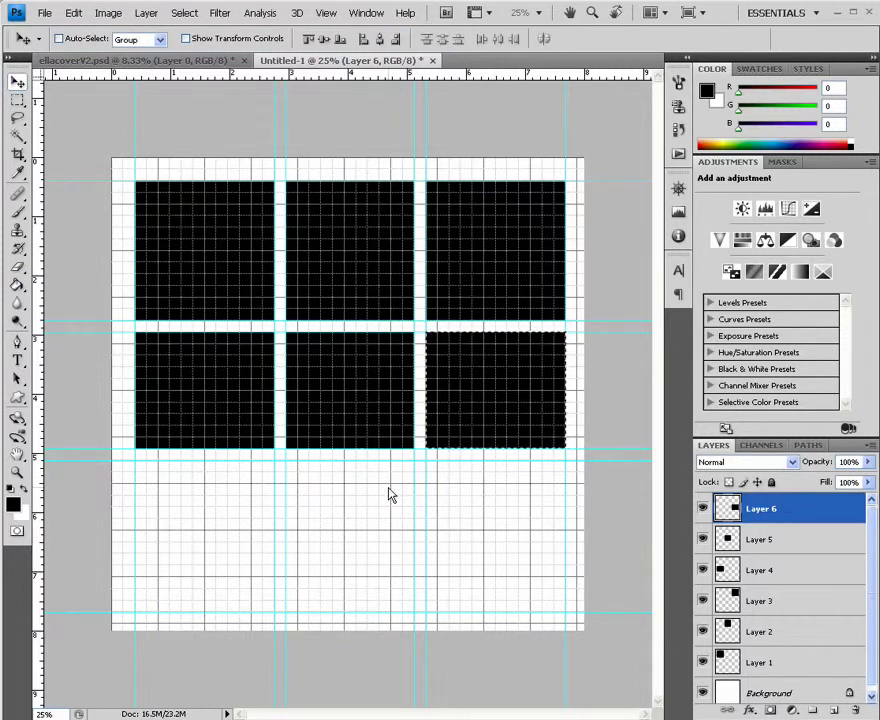
pyautogui.hotkey('ctrl', 'd')
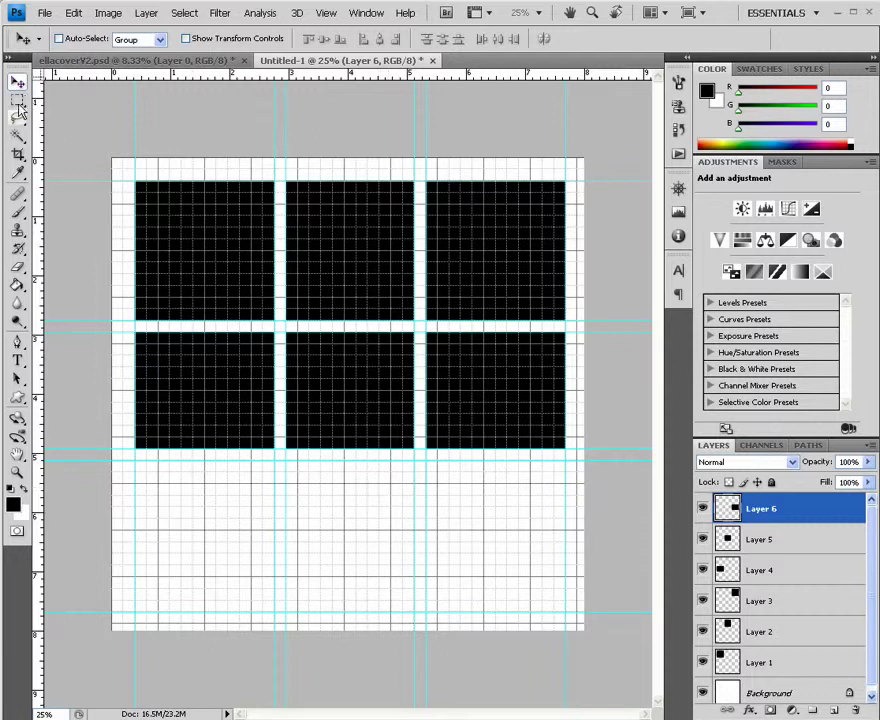
# Place the newlogo image and position it in the centre of the empty area below the black cells
pyautogui.click(44, 14)
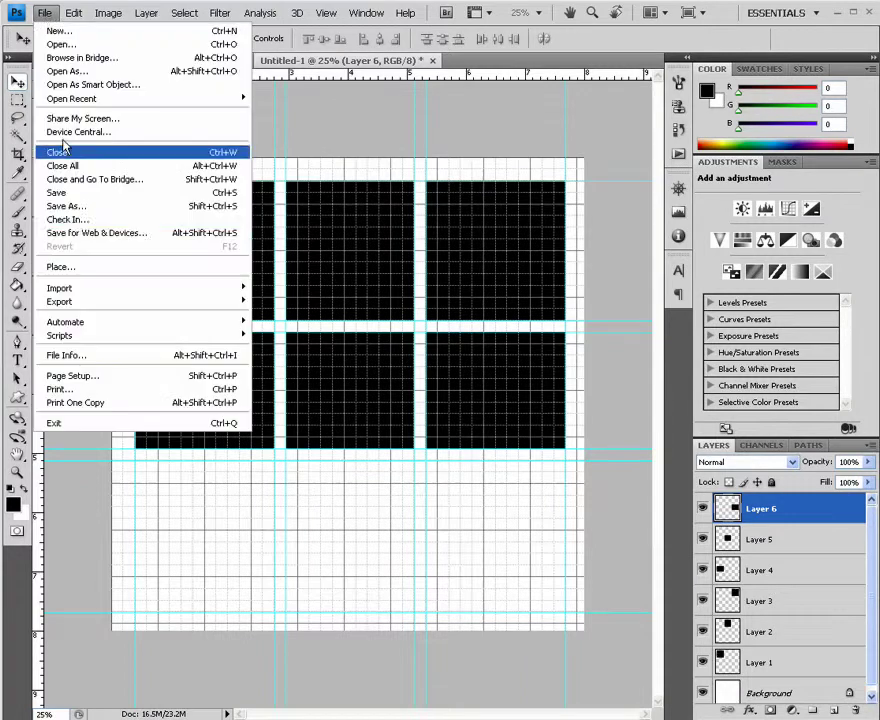
pyautogui.click(78, 268)
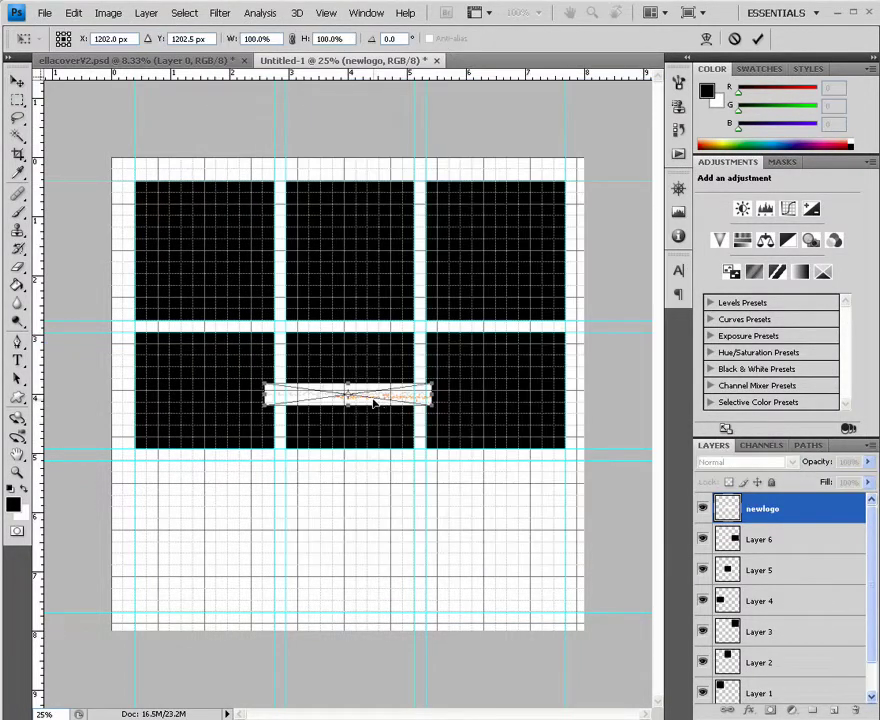
pyautogui.moveTo(353, 395); pyautogui.dragTo(377, 562)
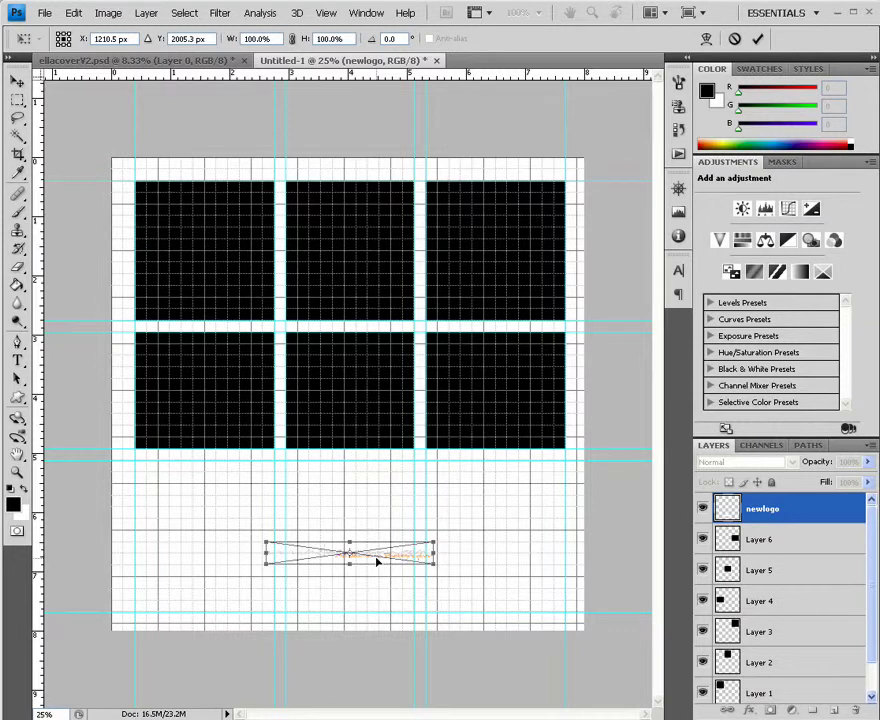
pyautogui.press('Return')
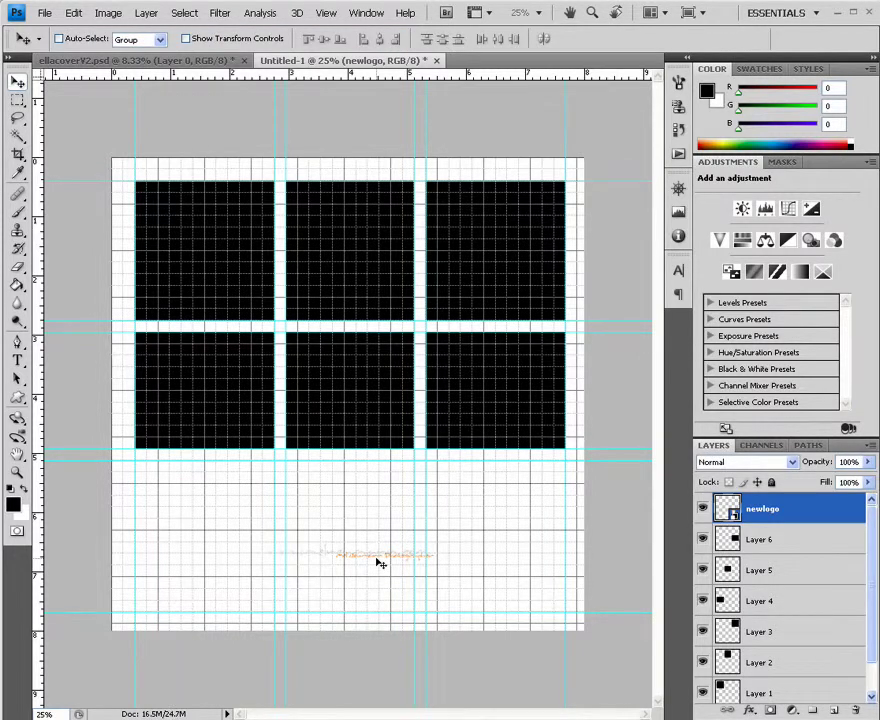
# Open the newlogo smart object's contents for viewing and close them again
pyautogui.doubleClick(735, 514)
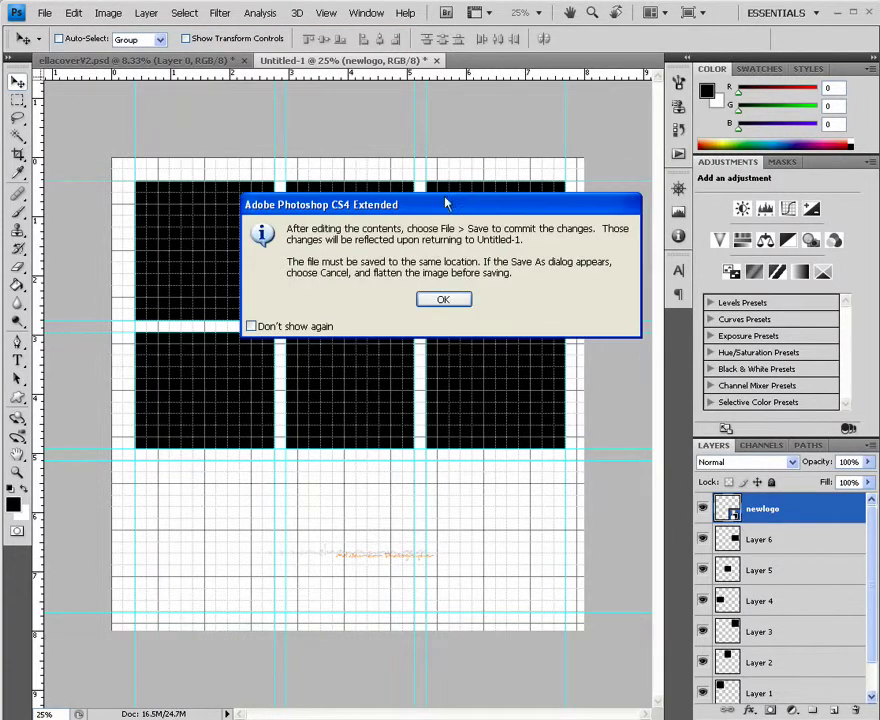
pyautogui.click(442, 302)
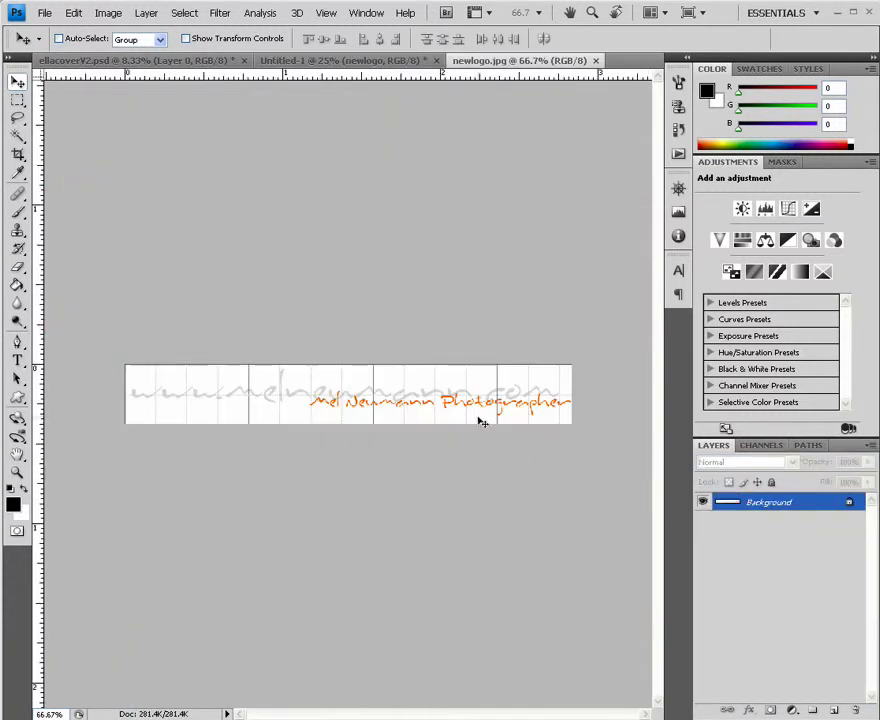
pyautogui.click(596, 60)
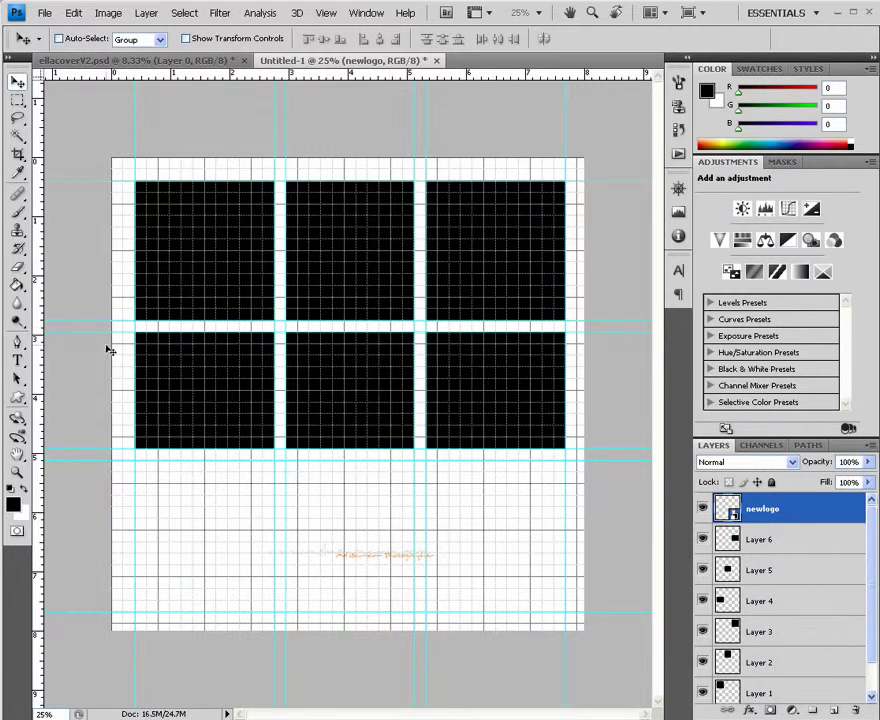
# Place the _MG_2342 copy-2 image and scale it to 12% over the middle row's center cell
pyautogui.click(44, 13)
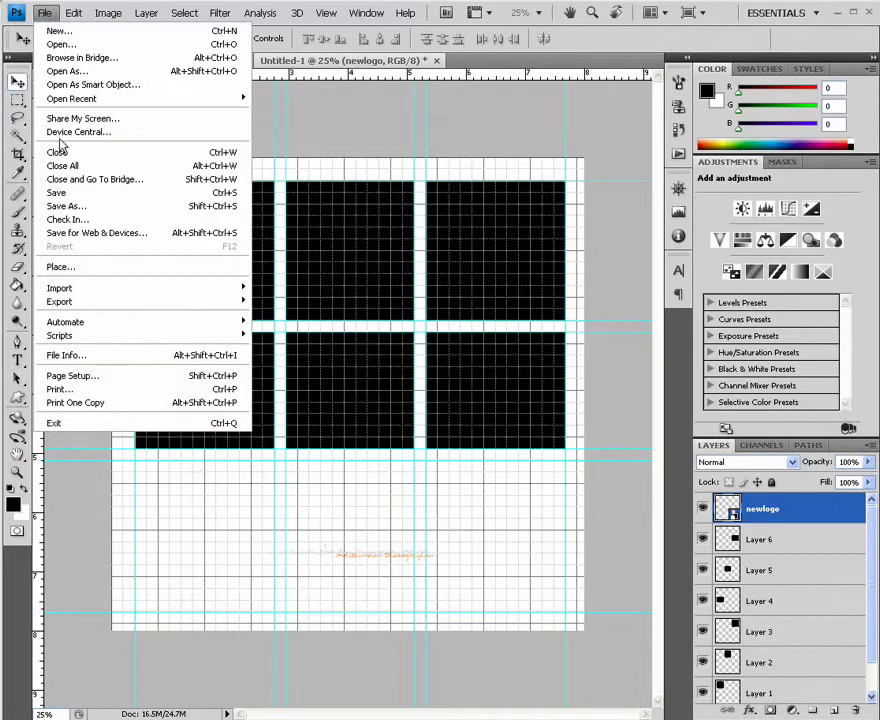
pyautogui.click(58, 267)
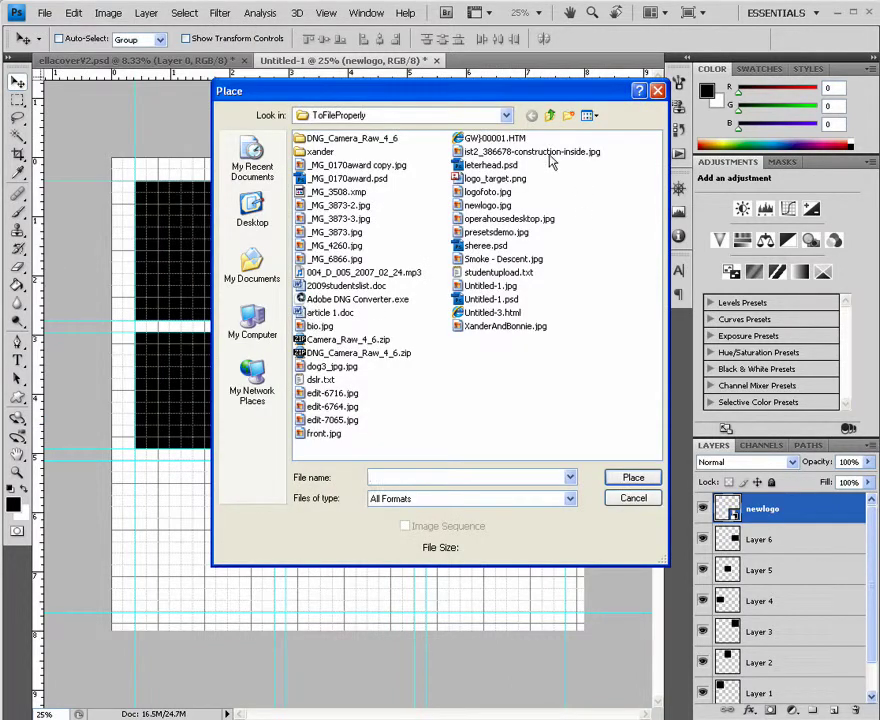
pyautogui.click(633, 498)
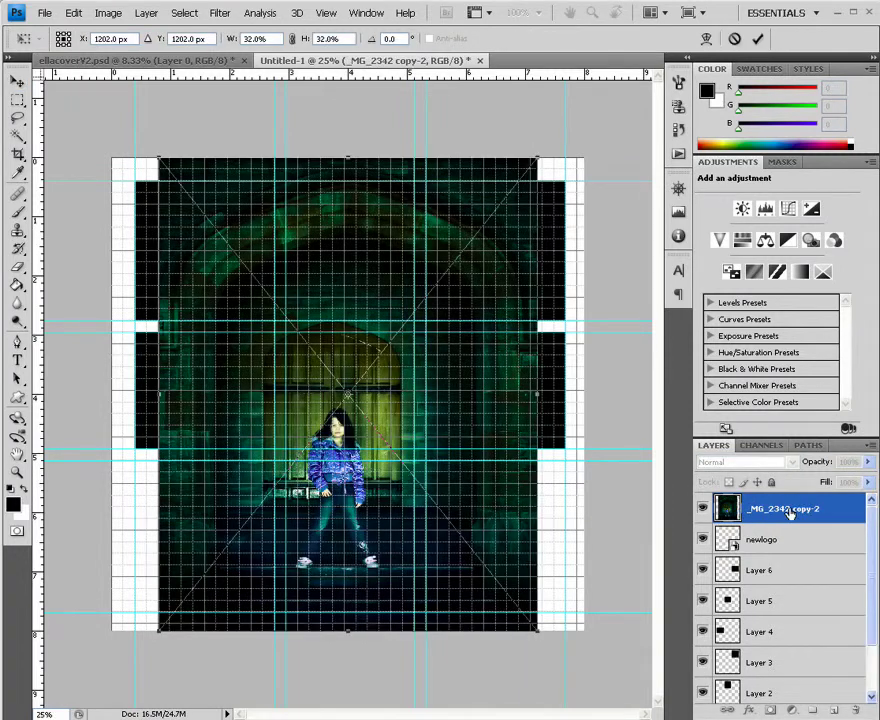
pyautogui.moveTo(537, 632); pyautogui.dragTo(422, 485)
pyautogui.moveTo(160, 158); pyautogui.dragTo(265, 291)
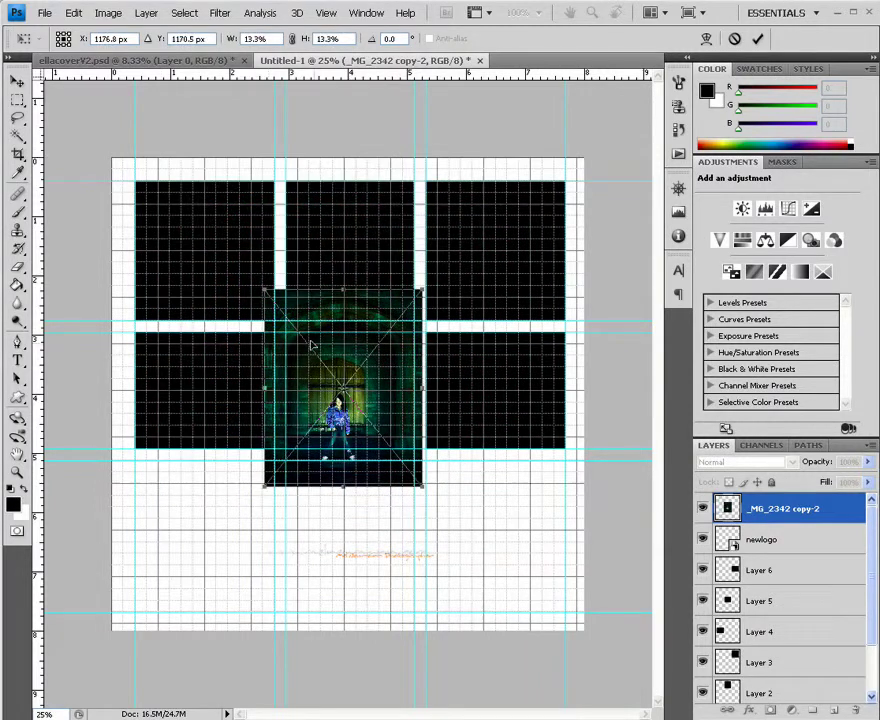
pyautogui.moveTo(333, 352)
pyautogui.mouseDown()
pyautogui.moveTo(360, 392)
pyautogui.moveTo(348, 342)
pyautogui.mouseUp()
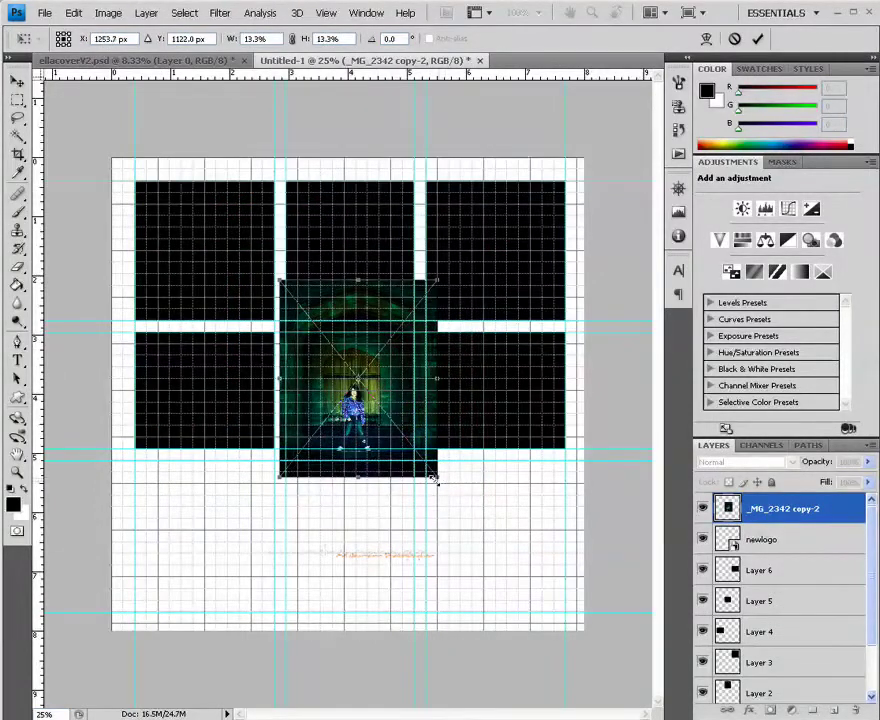
pyautogui.moveTo(437, 478); pyautogui.dragTo(422, 458)
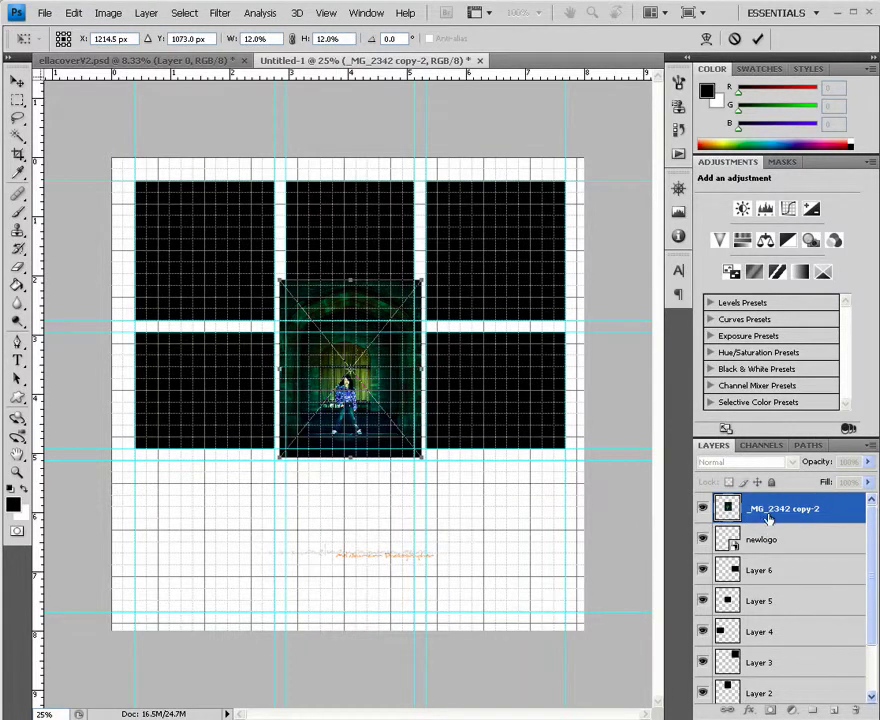
pyautogui.press('Return')
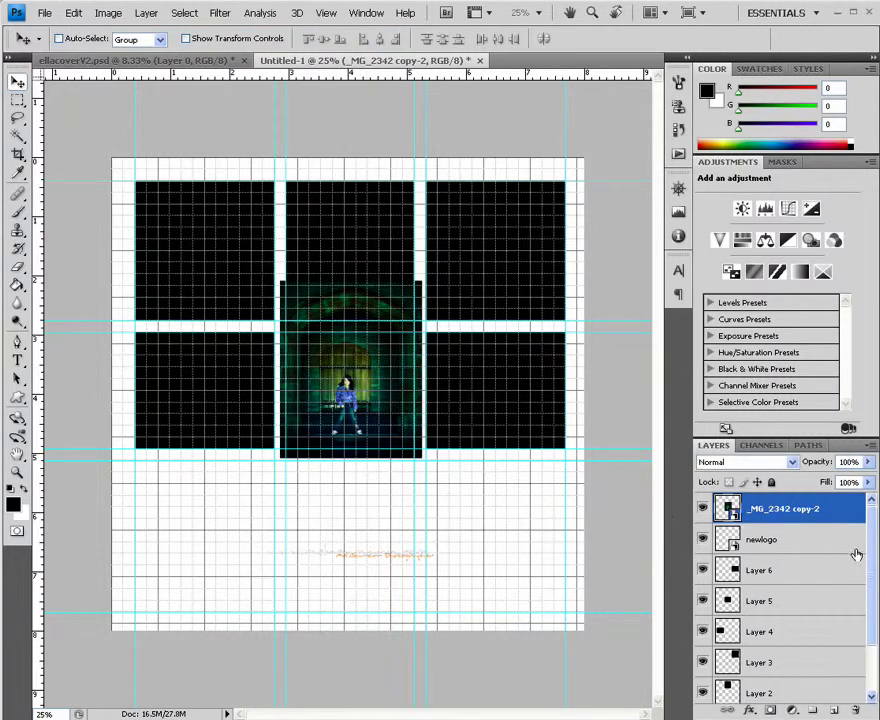
# Move the _MG_2342 copy-2 layer directly above Layer 5, clip it to that layer, and adjust the photo's position within the cell
pyautogui.moveTo(815, 512); pyautogui.dragTo(815, 605)
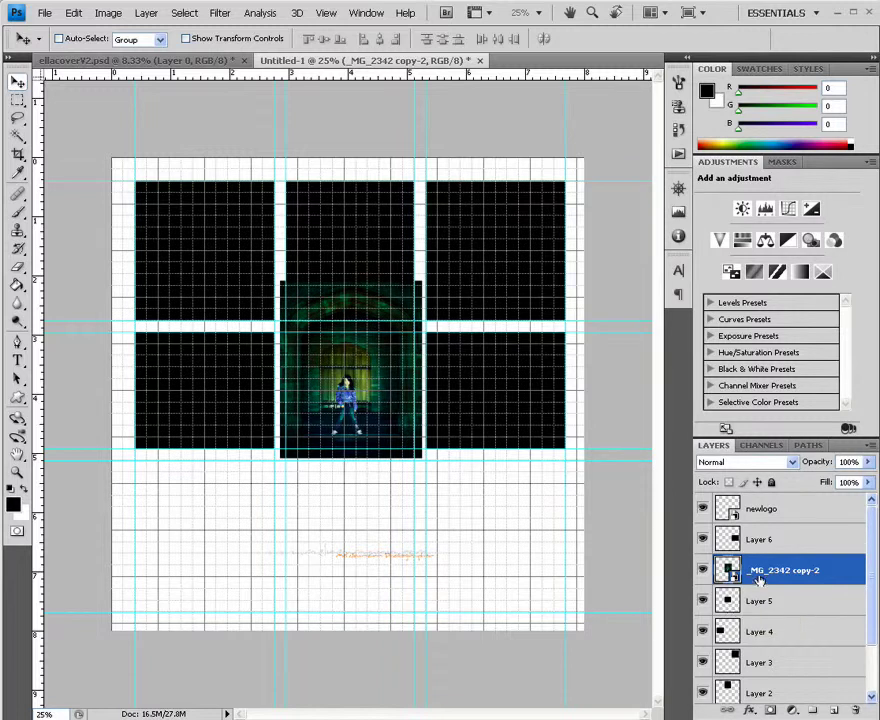
pyautogui.rightClick(757, 573)
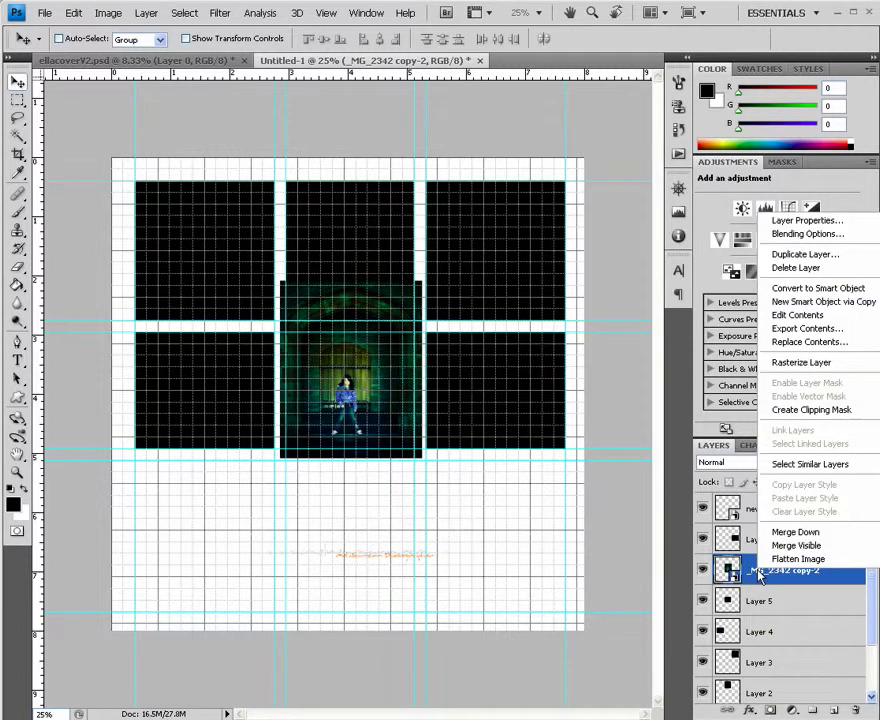
pyautogui.click(781, 414)
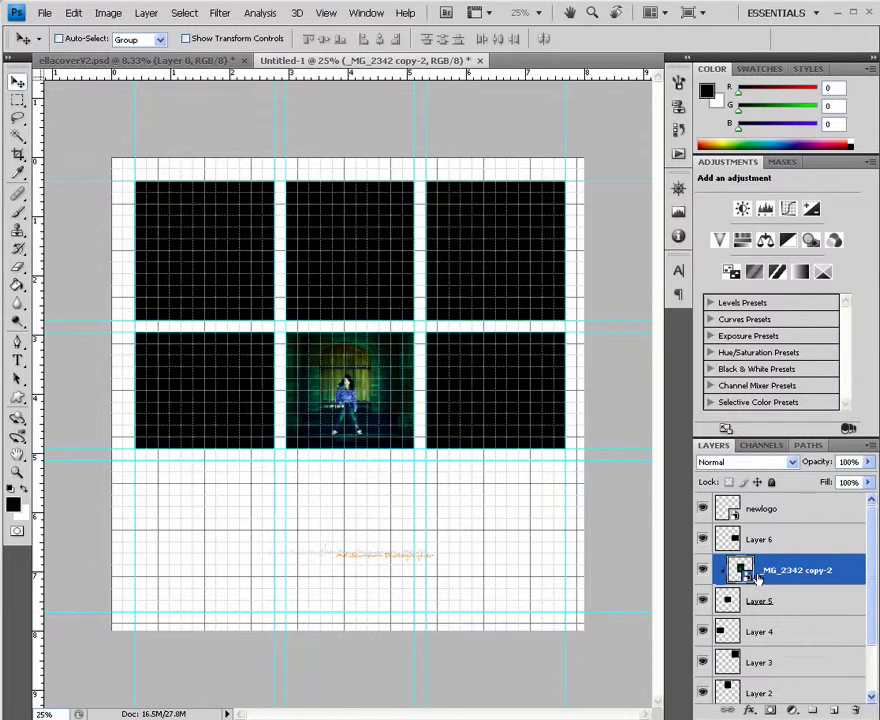
pyautogui.moveTo(358, 387)
pyautogui.mouseDown()
pyautogui.moveTo(368, 402)
pyautogui.moveTo(350, 404)
pyautogui.moveTo(358, 394)
pyautogui.mouseUp()
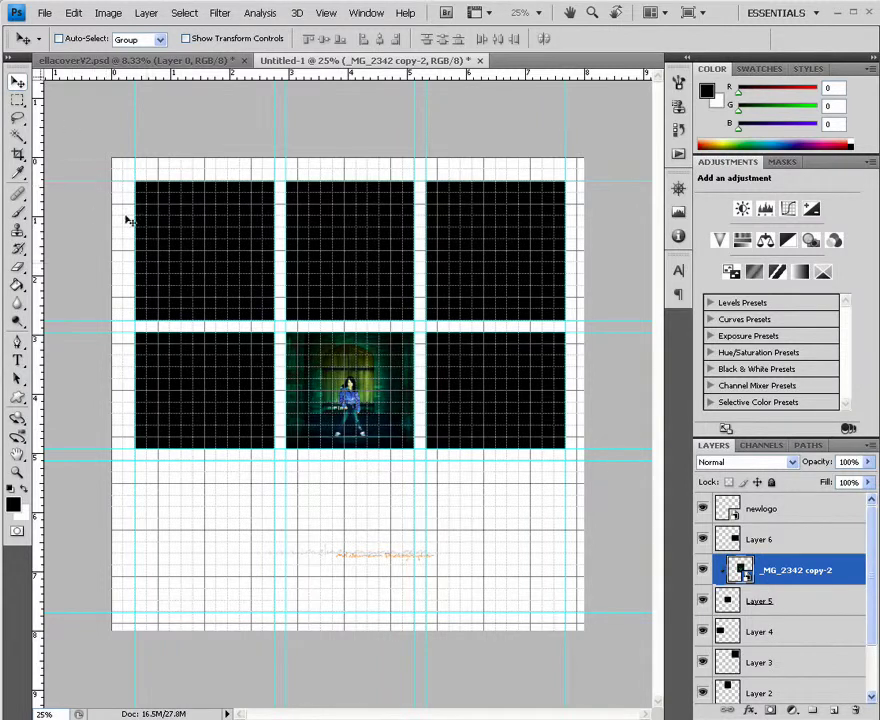
# Place _MG_2444 copy.jpg from the lightroomexport folder, browsing the files as thumbnails
pyautogui.click(44, 12)
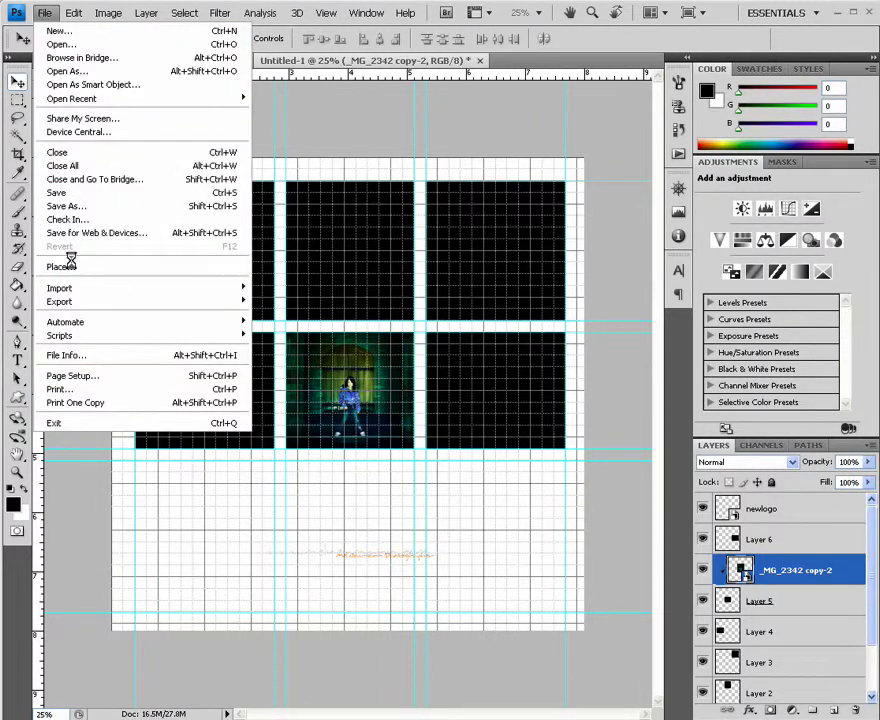
pyautogui.click(588, 116)
pyautogui.click(605, 127)
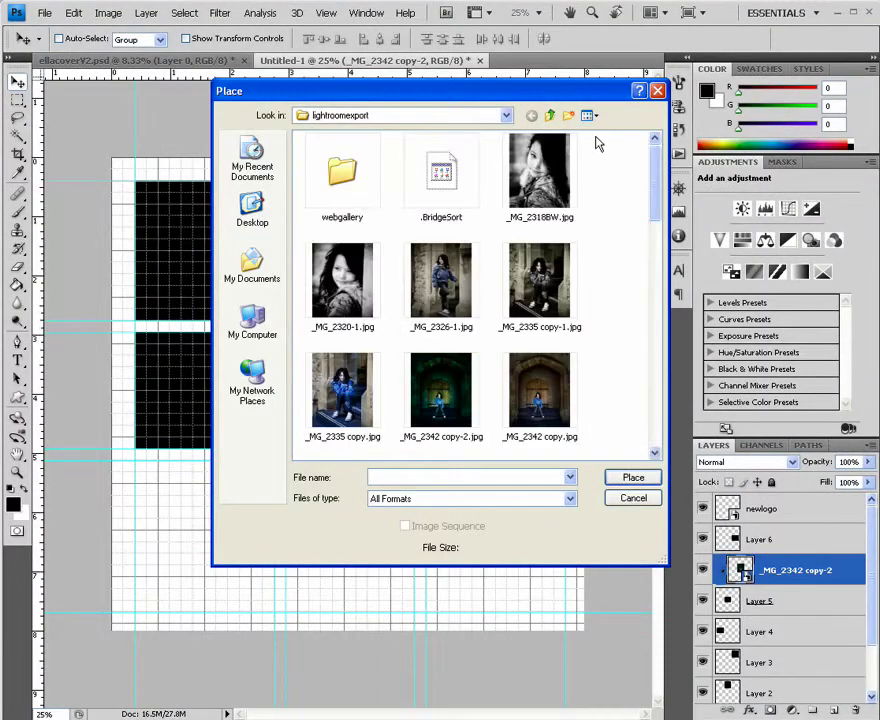
pyautogui.moveTo(654, 196); pyautogui.dragTo(659, 338)
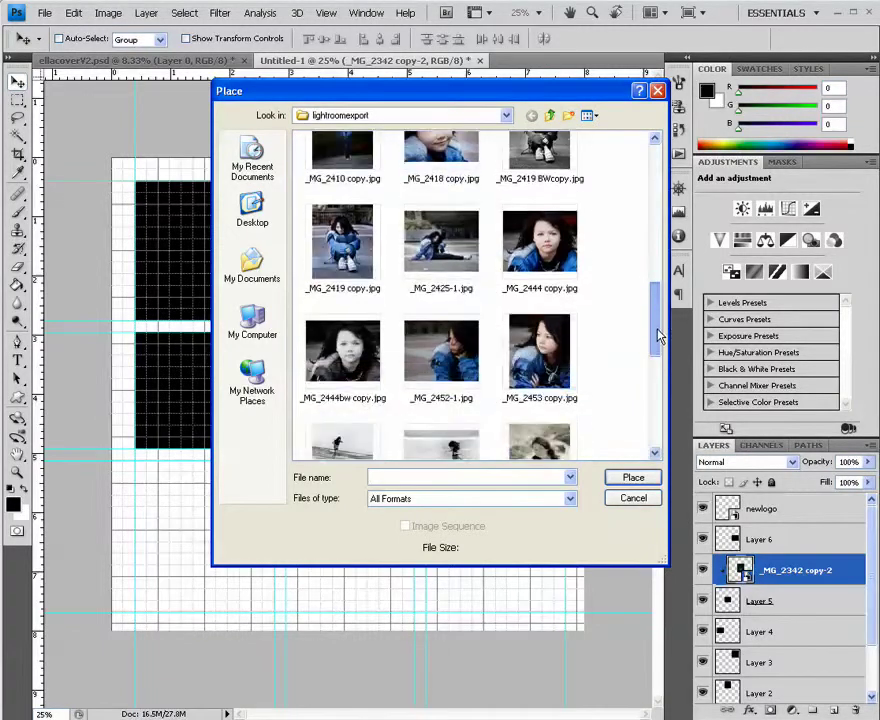
pyautogui.click(540, 243)
pyautogui.click(633, 477)
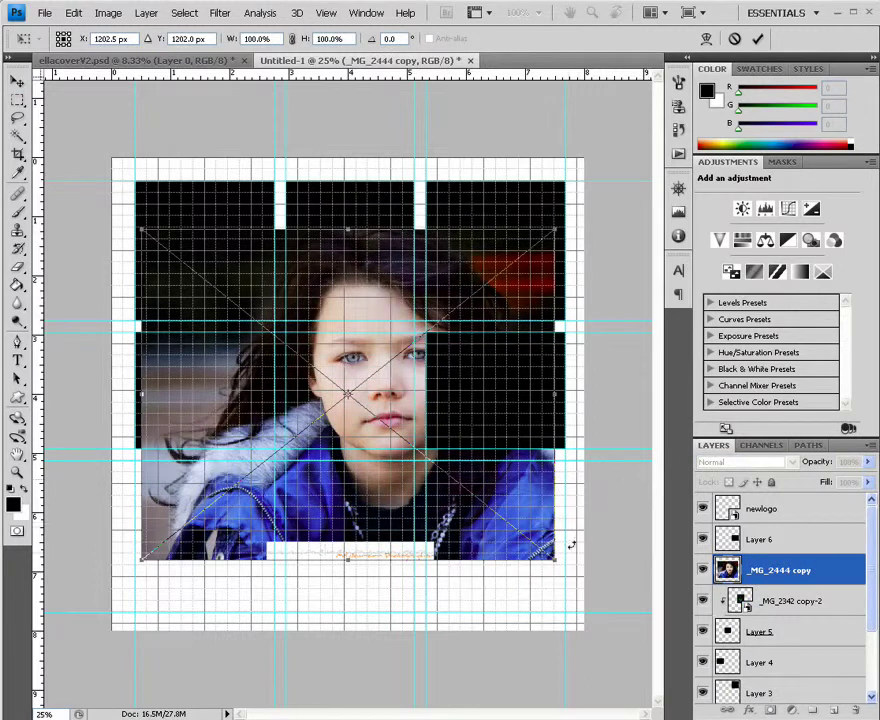
# Scale the placed _MG_2444 copy photo to about 41.3% and position it over the middle row's left cell
pyautogui.moveTo(554, 556); pyautogui.dragTo(382, 442)
pyautogui.moveTo(324, 362); pyautogui.dragTo(299, 406)
pyautogui.moveTo(350, 316); pyautogui.dragTo(307, 327)
pyautogui.moveTo(103, 490); pyautogui.dragTo(145, 477)
pyautogui.moveTo(192, 441); pyautogui.dragTo(167, 434)
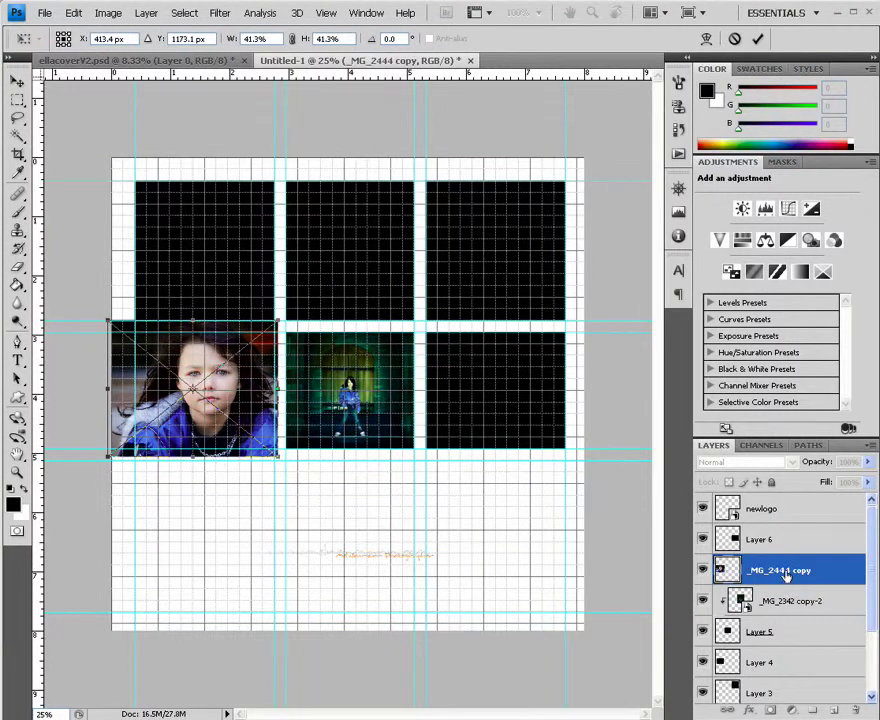
pyautogui.press('Return')
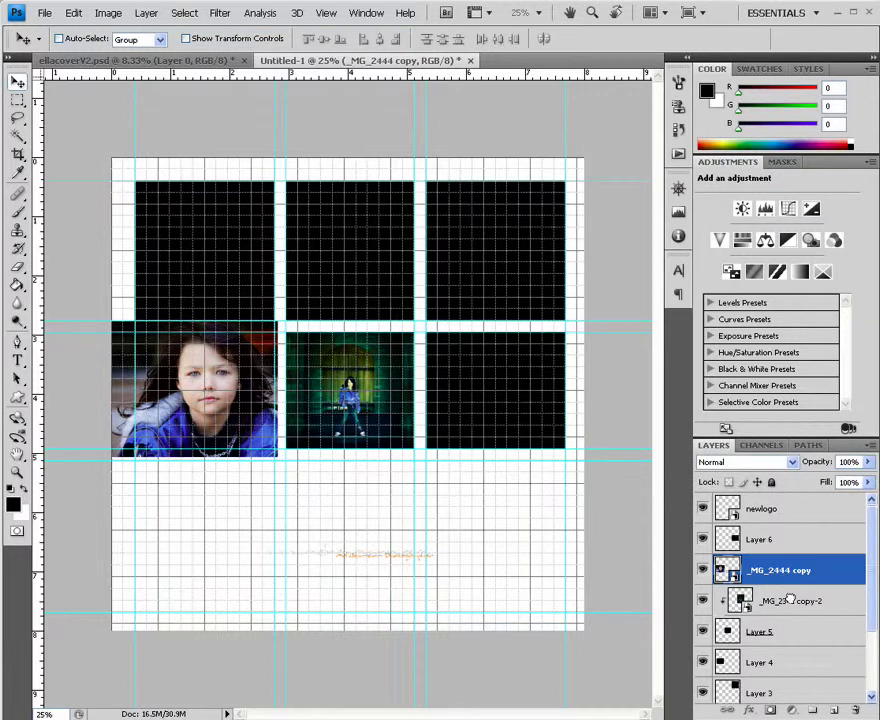
# Move the _MG_2444 copy layer directly above Layer 4, clip it to that layer, and adjust the photo's position within the cell
pyautogui.moveTo(789, 634); pyautogui.dragTo(785, 646)
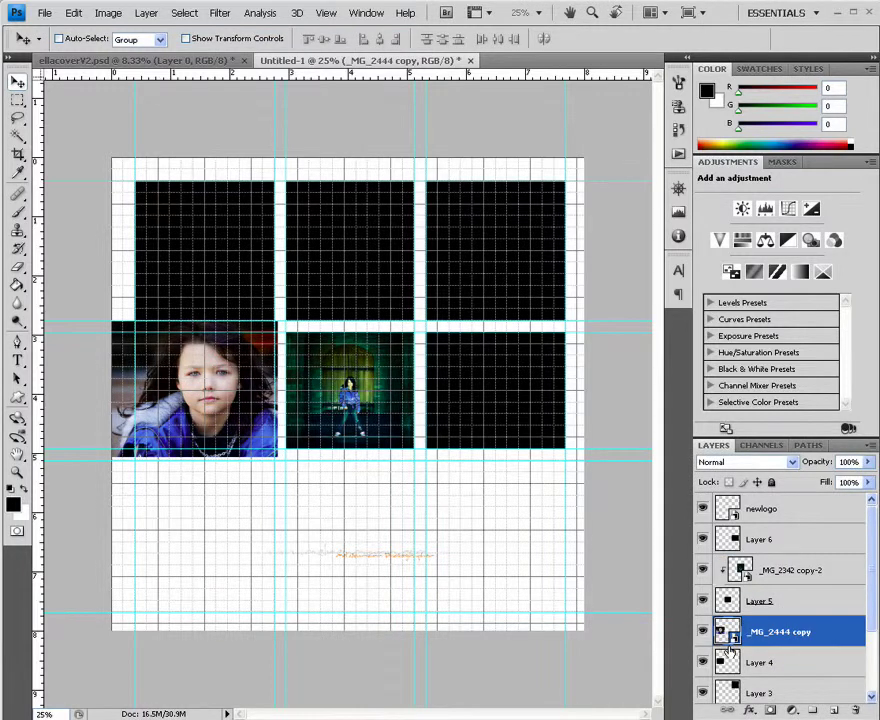
pyautogui.rightClick(783, 634)
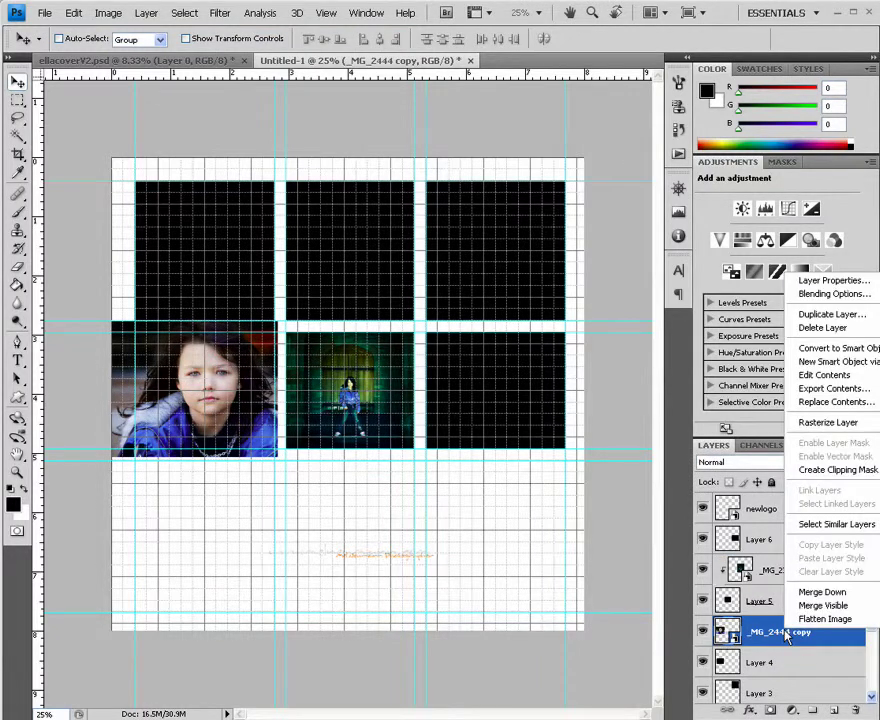
pyautogui.click(838, 470)
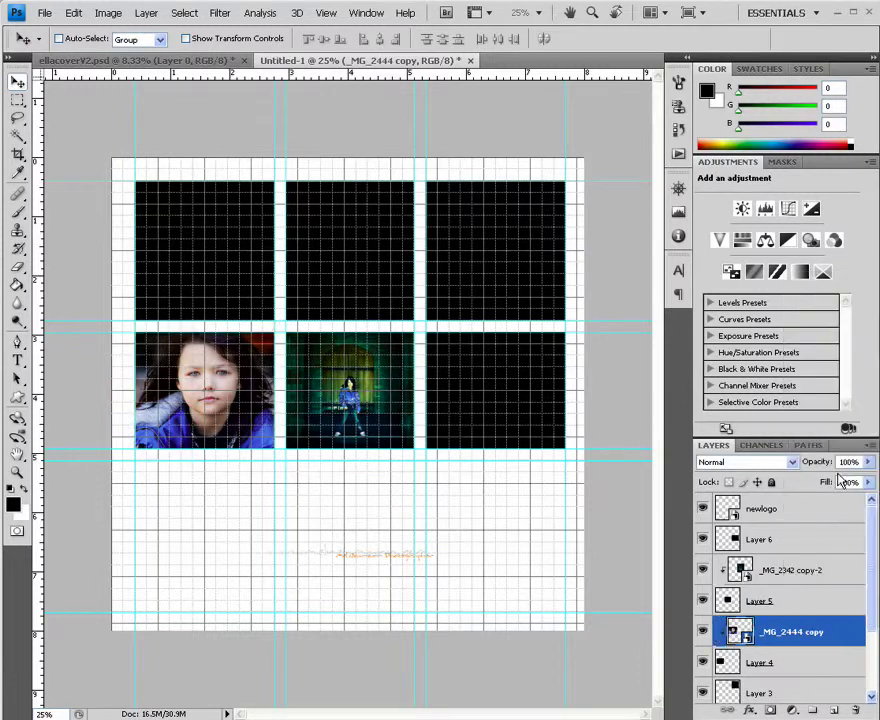
pyautogui.moveTo(217, 395)
pyautogui.mouseDown()
pyautogui.moveTo(223, 432)
pyautogui.moveTo(220, 402)
pyautogui.mouseUp()
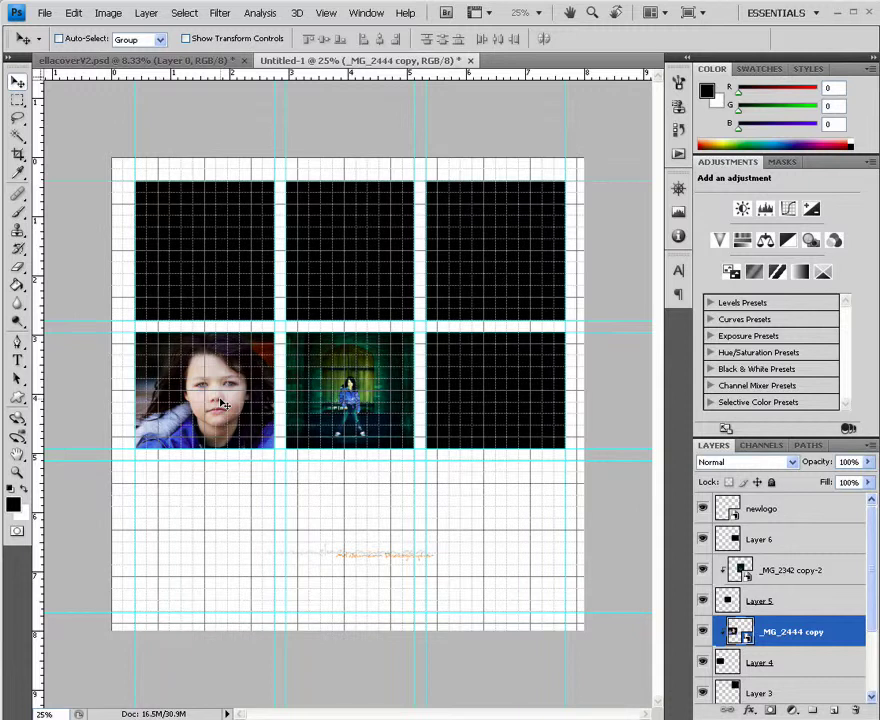
# Hide the grid overlay on the photo template
pyautogui.click(327, 13)
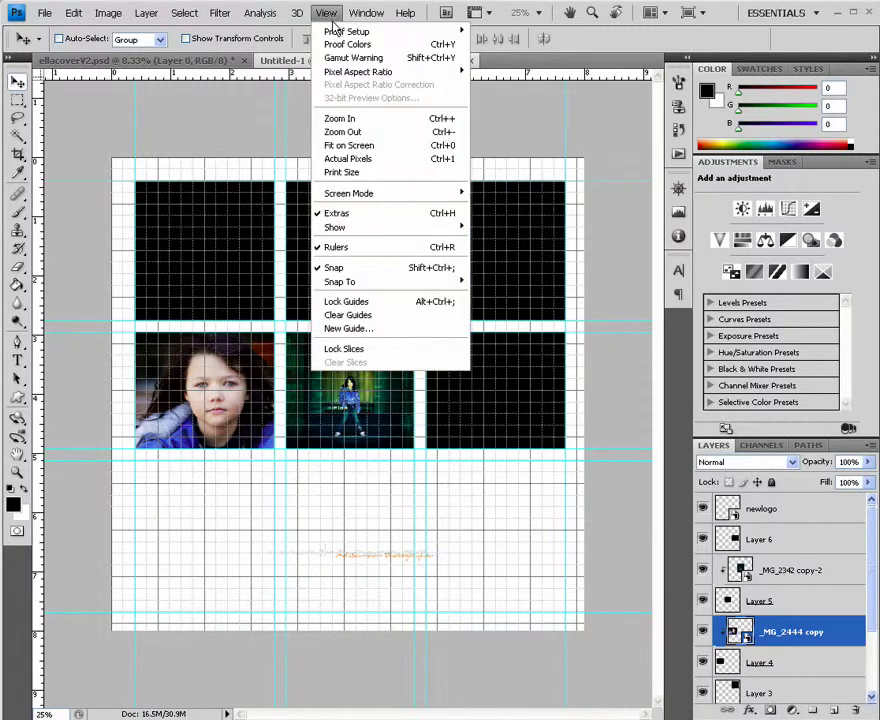
pyautogui.moveTo(380, 227)
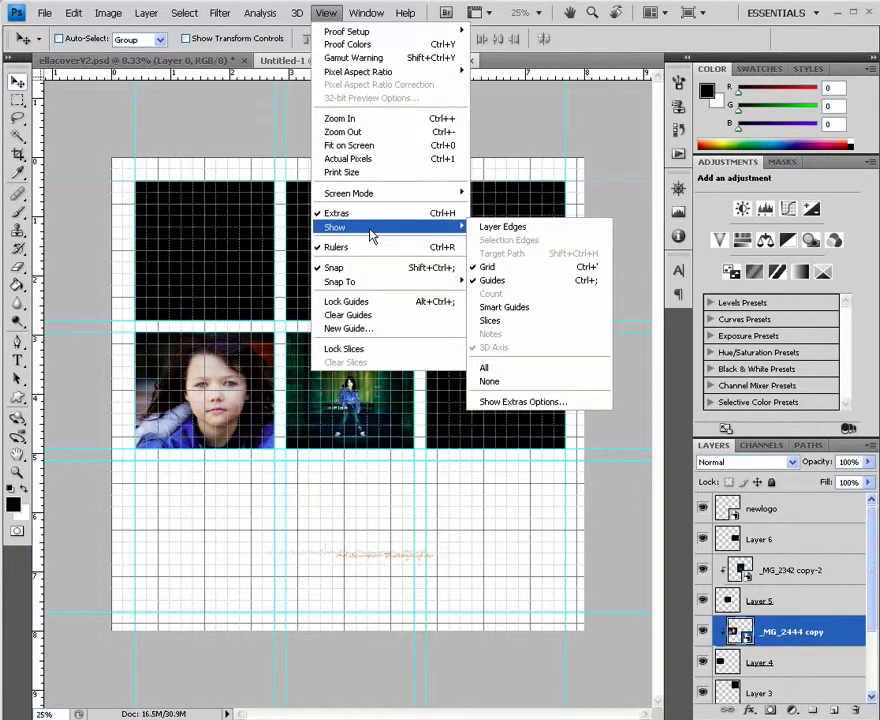
pyautogui.click(507, 270)
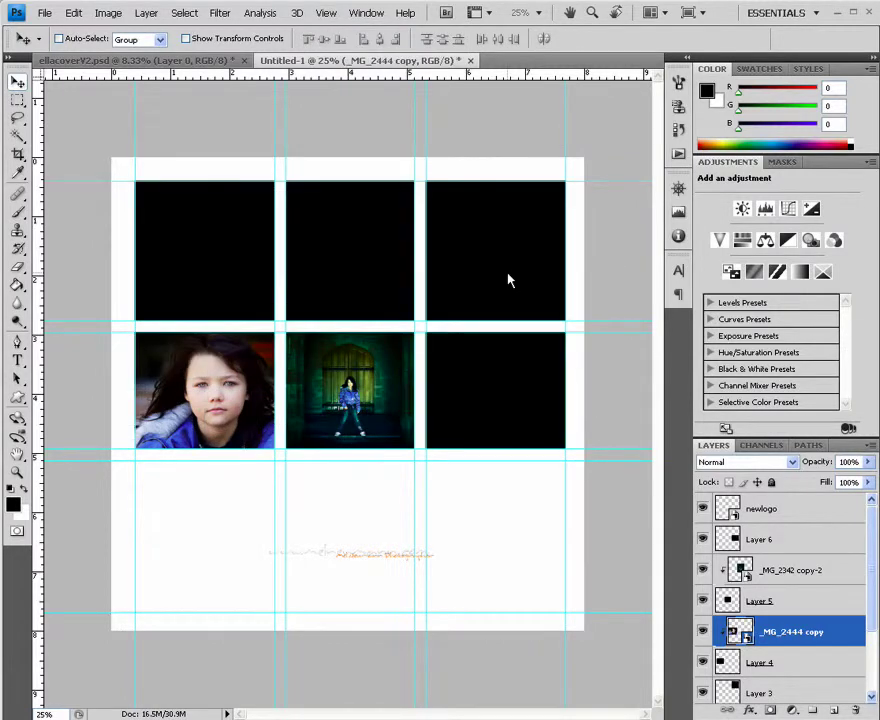
# Fine-tune the positions of the _MG_2444 copy and _MG_2342 copy-2 photos within their middle-row cells
pyautogui.moveTo(224, 399); pyautogui.dragTo(228, 392)
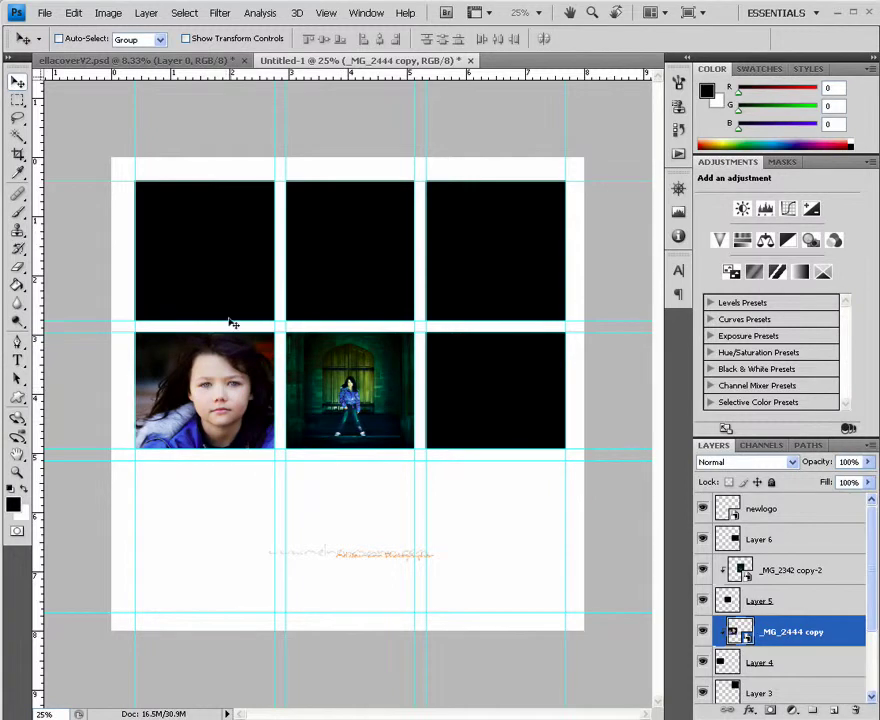
pyautogui.click(795, 570)
pyautogui.moveTo(376, 386)
pyautogui.mouseDown()
pyautogui.moveTo(375, 366)
pyautogui.moveTo(377, 401)
pyautogui.mouseUp()
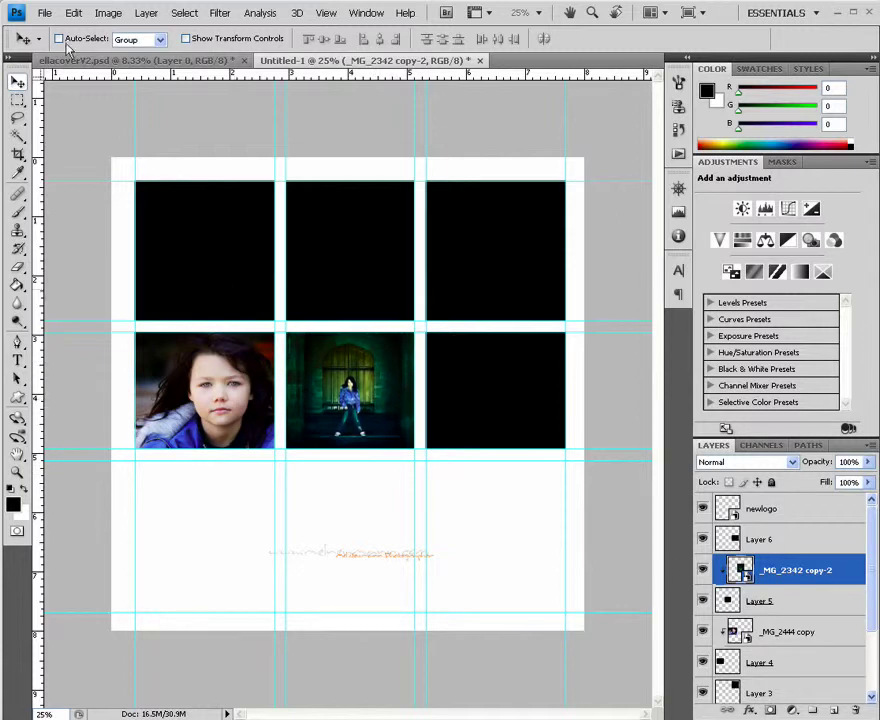
# Place _MG_2419 copy.jpg from the lightroomexport folder above the newlogo layer, browsing the files as thumbnails
pyautogui.click(782, 510)
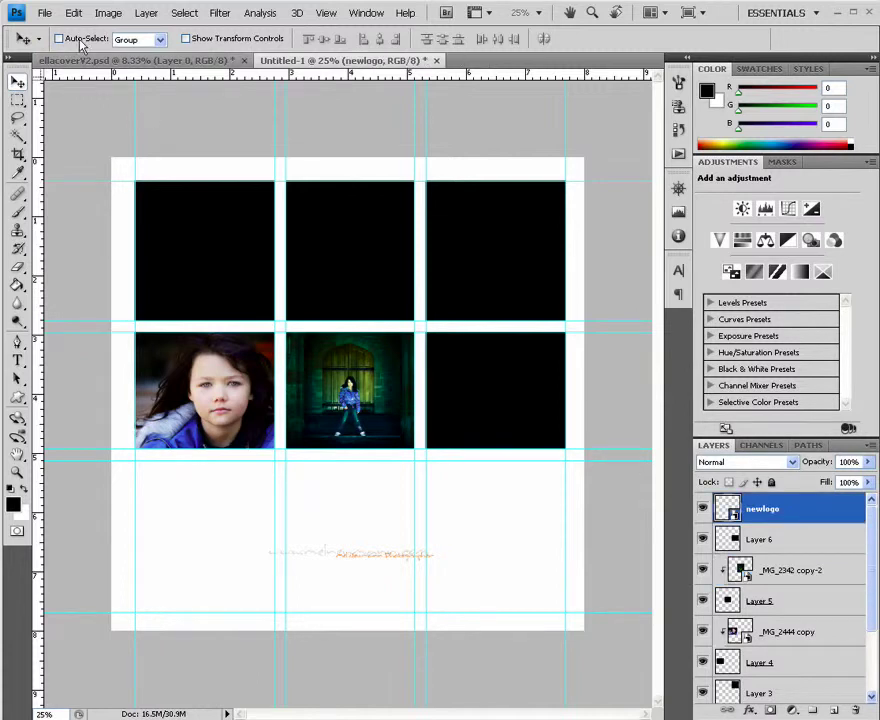
pyautogui.click(45, 12)
pyautogui.click(58, 267)
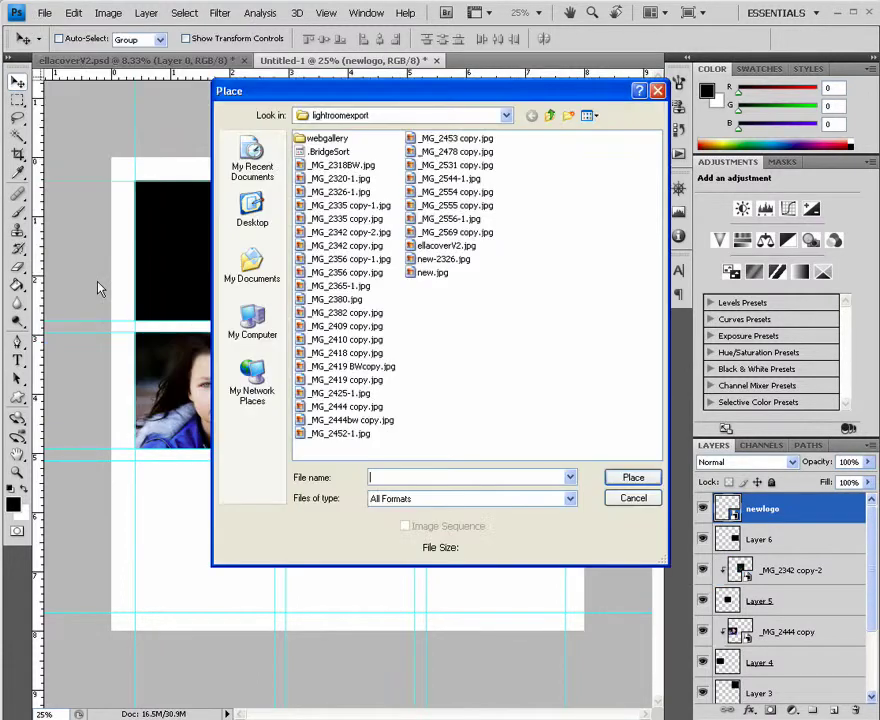
pyautogui.click(588, 116)
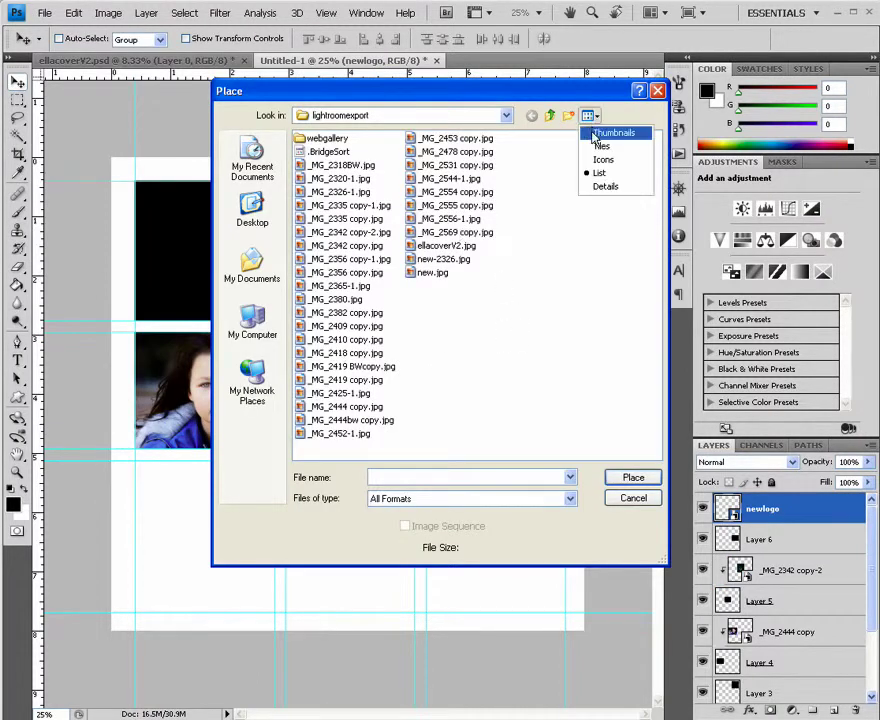
pyautogui.click(602, 126)
pyautogui.moveTo(651, 183); pyautogui.dragTo(644, 304)
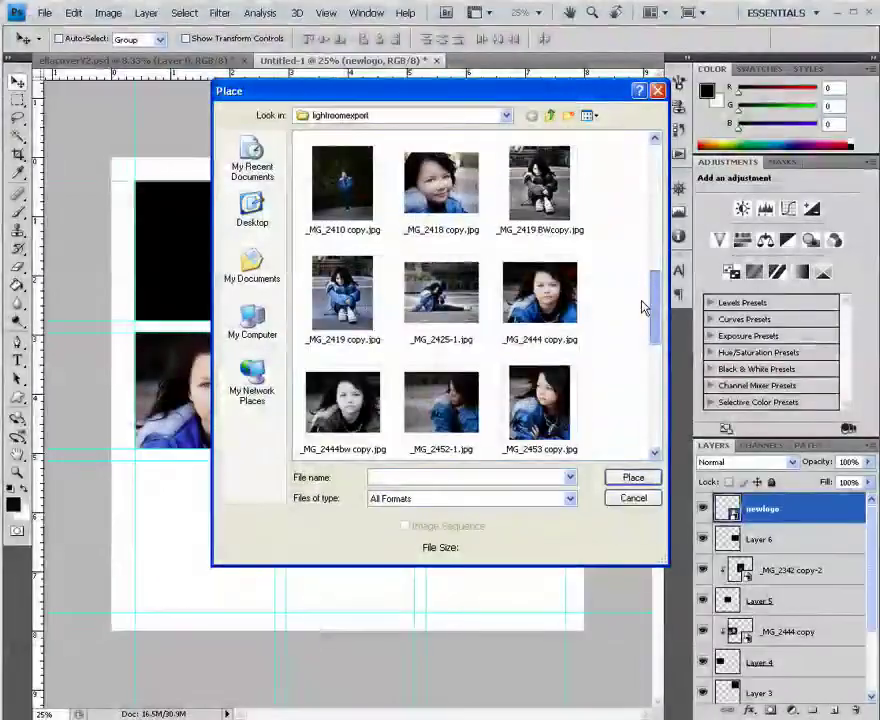
pyautogui.click(357, 303)
pyautogui.click(632, 477)
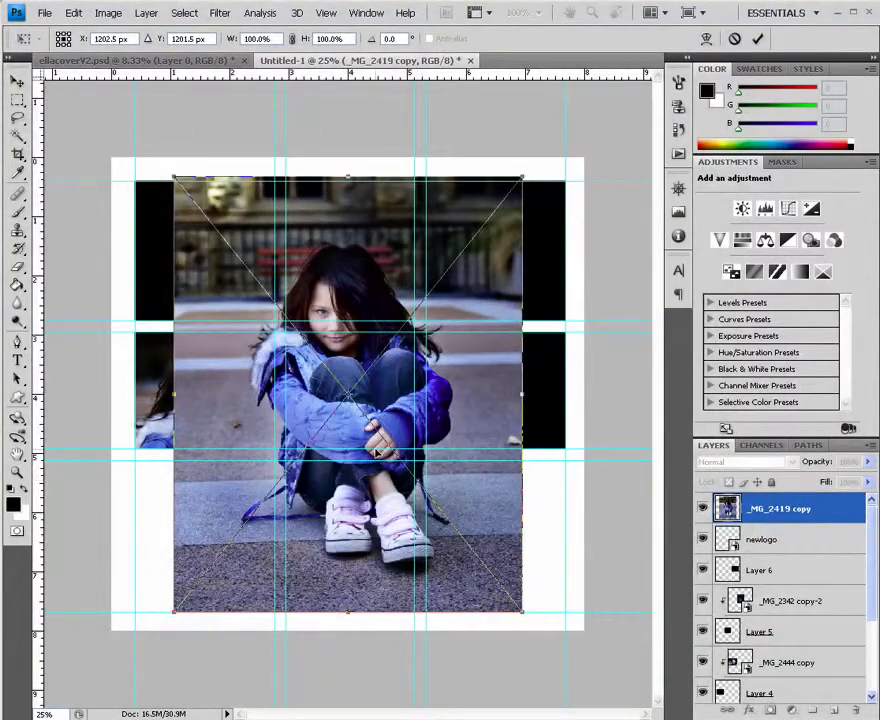
# Scale the placed _MG_2419 copy photo to about 41.3% and position it over the middle row's right cell
pyautogui.moveTo(456, 229); pyautogui.dragTo(519, 247)
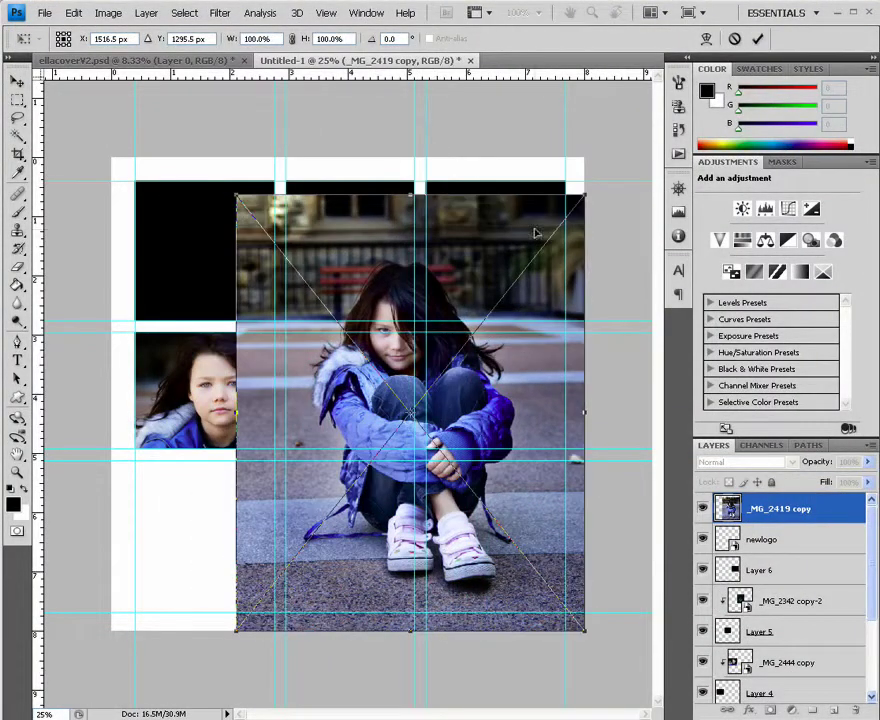
pyautogui.moveTo(584, 196); pyautogui.dragTo(488, 337)
pyautogui.moveTo(233, 635); pyautogui.dragTo(392, 495)
pyautogui.moveTo(446, 477); pyautogui.dragTo(534, 468)
pyautogui.moveTo(532, 403); pyautogui.dragTo(524, 403)
pyautogui.moveTo(544, 478); pyautogui.dragTo(572, 504)
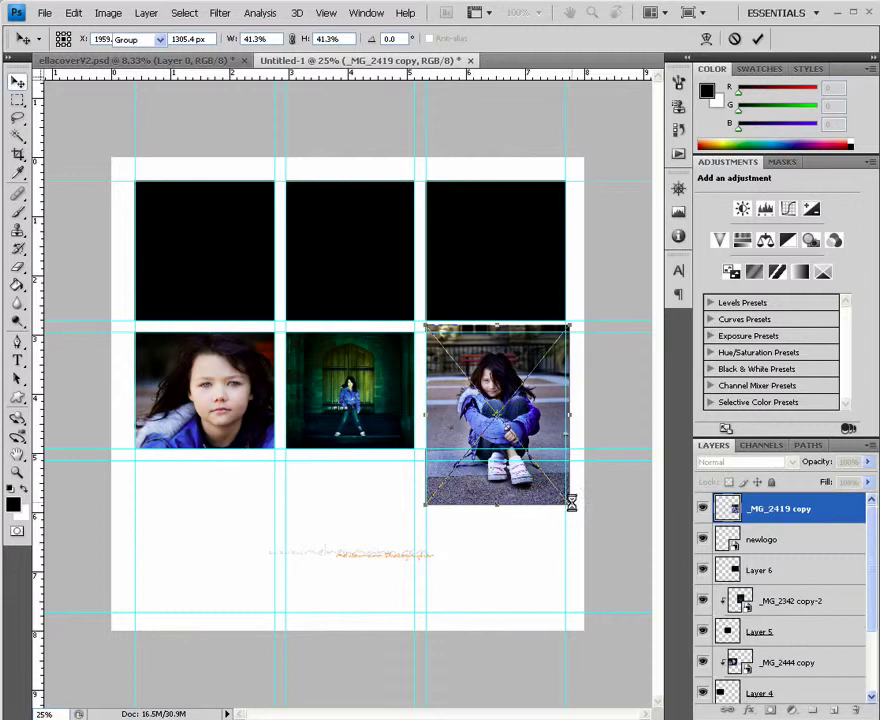
pyautogui.press('Return')
# Move the _MG_2419 copy layer directly above Layer 6, clip it to that layer, and adjust the photo's position within the cell
pyautogui.moveTo(773, 525); pyautogui.dragTo(773, 680)
pyautogui.moveTo(871, 613); pyautogui.dragTo(869, 680)
pyautogui.moveTo(802, 546); pyautogui.dragTo(806, 622)
pyautogui.scroll(3, 815, 500)
pyautogui.moveTo(815, 497)
pyautogui.mouseDown()
pyautogui.moveTo(815, 556)
pyautogui.moveTo(815, 497)
pyautogui.moveTo(803, 512)
pyautogui.mouseUp()
pyautogui.rightClick(803, 512)
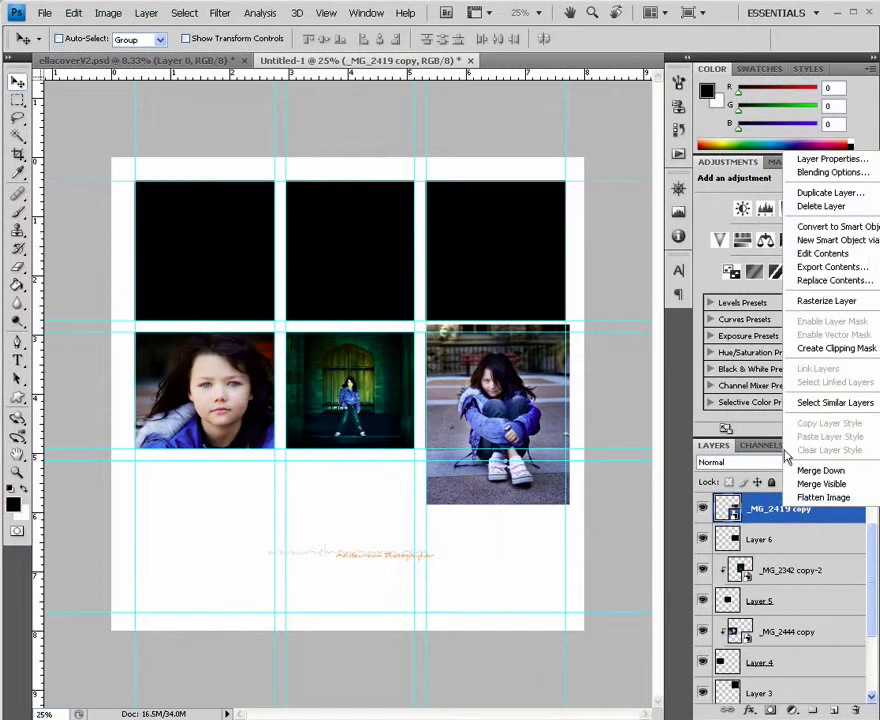
pyautogui.click(818, 349)
pyautogui.moveTo(545, 399); pyautogui.dragTo(513, 396)
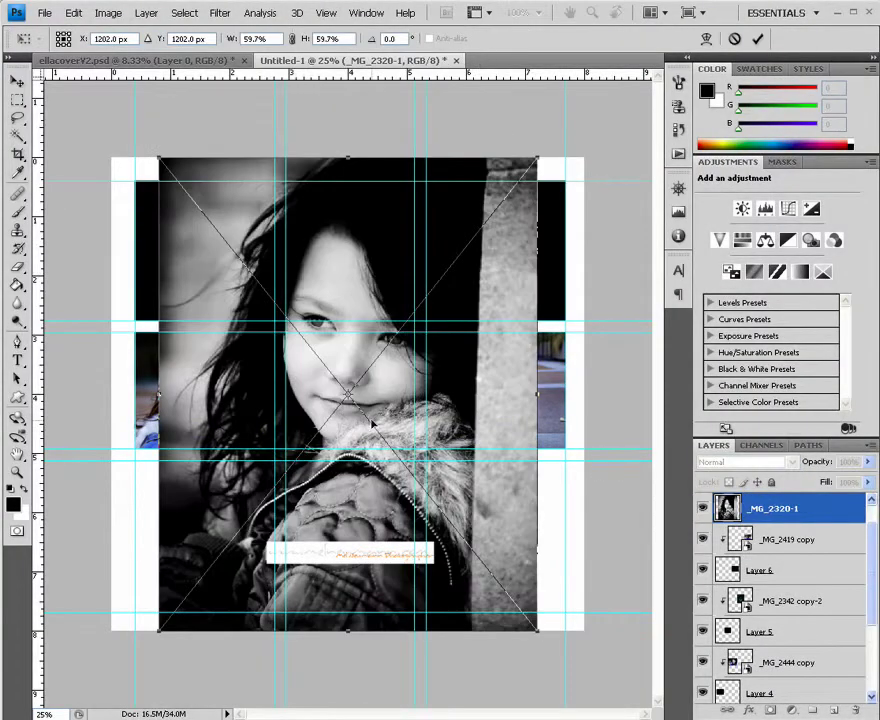
# Accept the placed _MG_2320-1 photo, move its layer directly above Layer 3, and clip it to that layer
pyautogui.moveTo(371, 423); pyautogui.dragTo(420, 425)
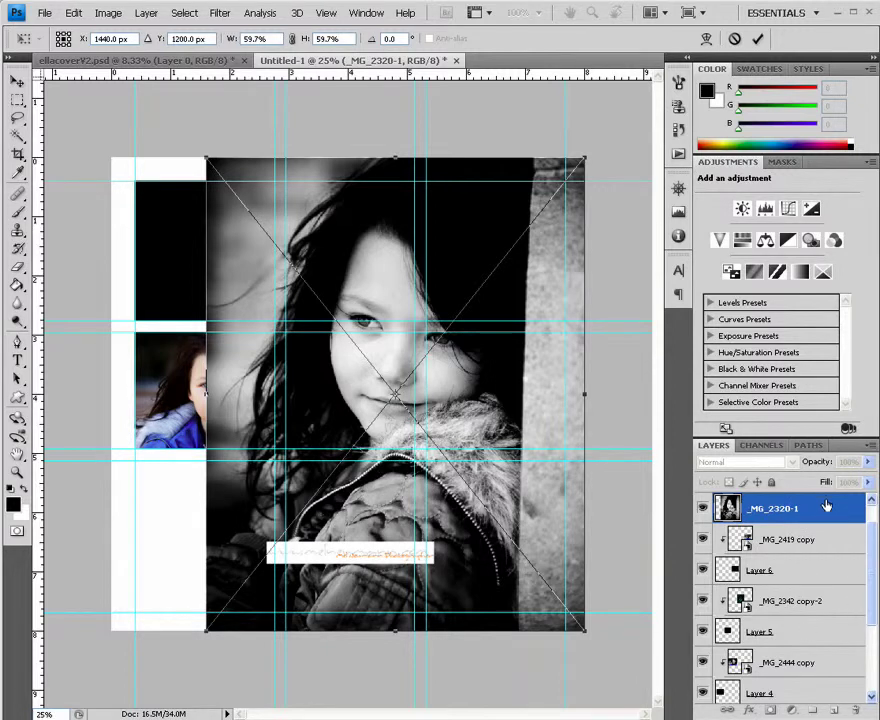
pyautogui.press('Return')
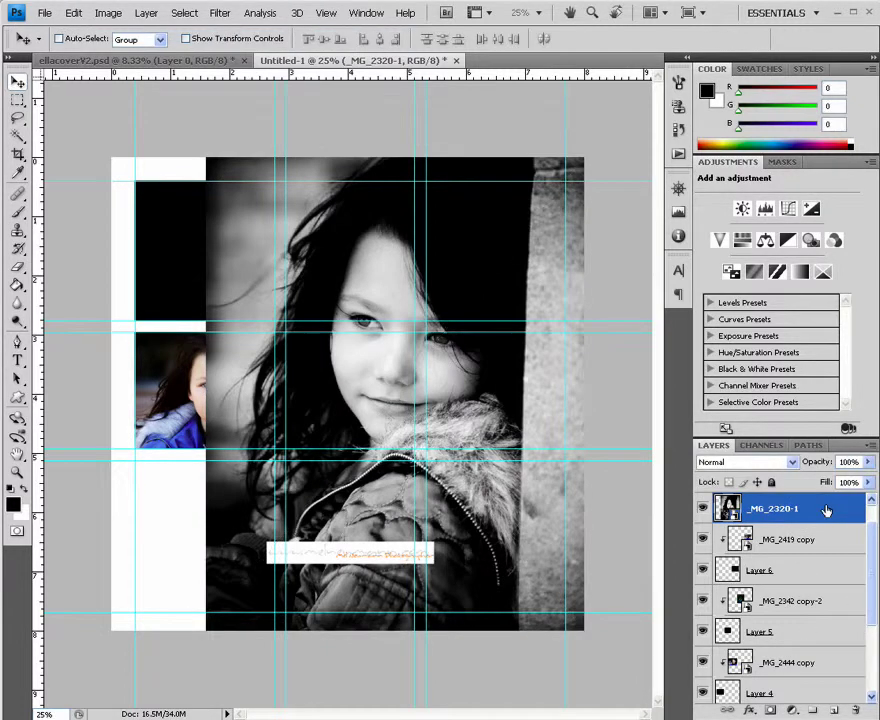
pyautogui.moveTo(790, 664); pyautogui.dragTo(812, 676)
pyautogui.moveTo(868, 612); pyautogui.dragTo(874, 642)
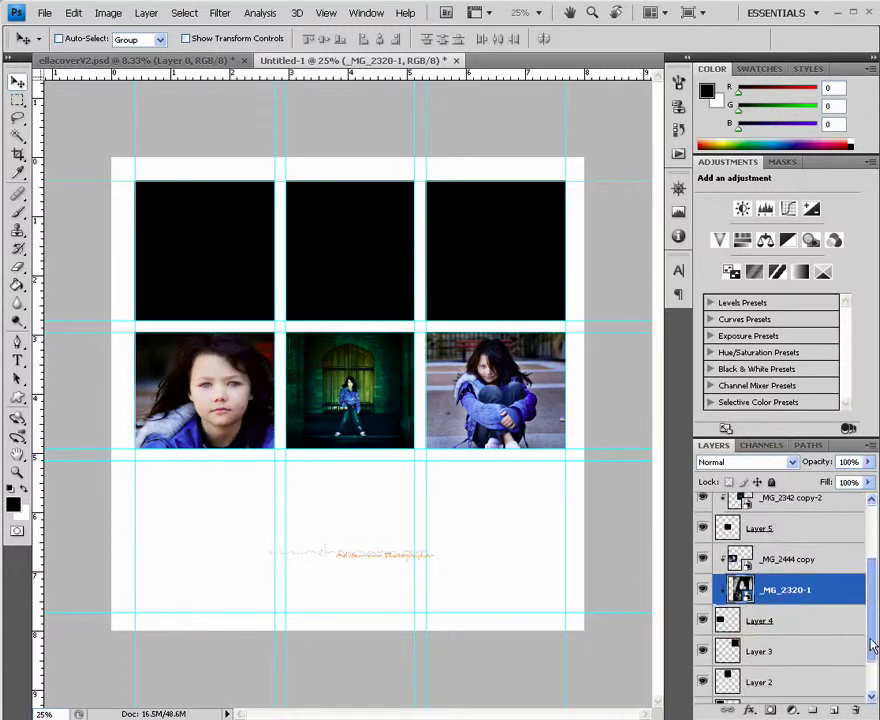
pyautogui.moveTo(748, 645); pyautogui.dragTo(780, 680)
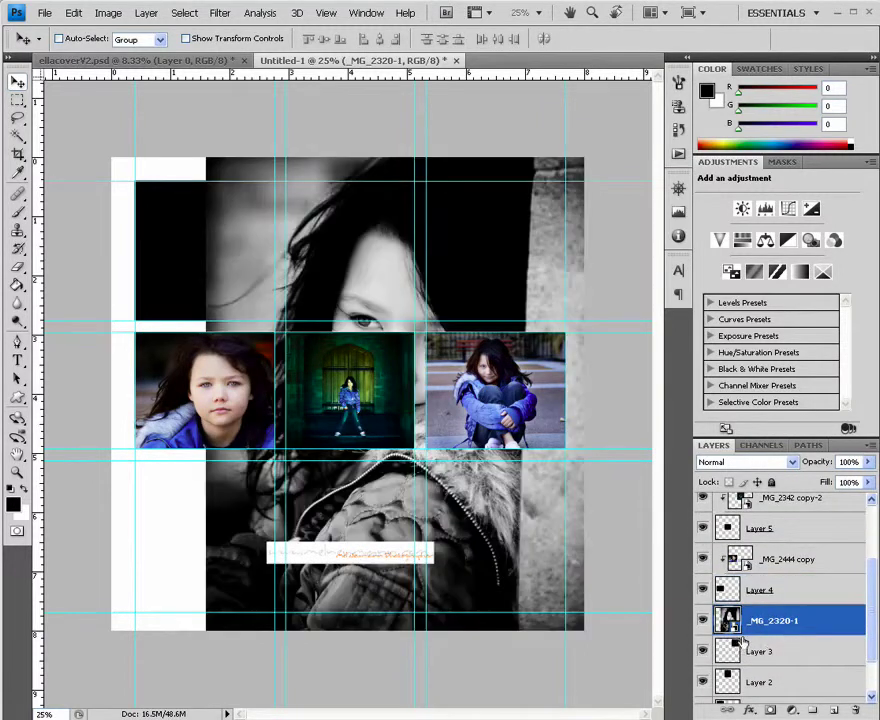
pyautogui.rightClick(778, 619)
pyautogui.click(828, 457)
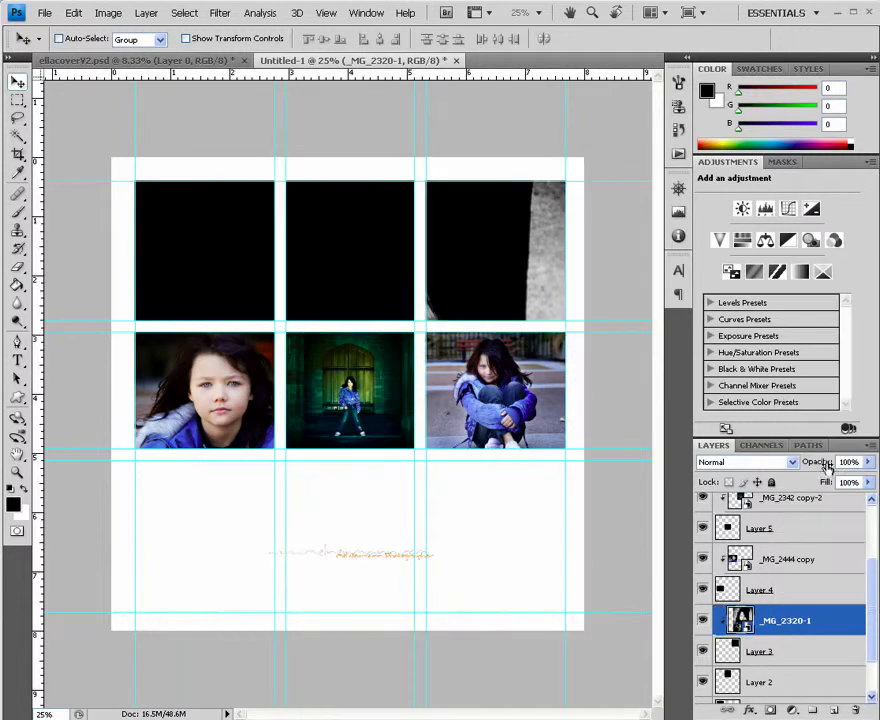
# Scale the _MG_2320-1 photo to about 29.9% and position the girl's face within the top row's right cell
pyautogui.moveTo(489, 249)
pyautogui.mouseDown()
pyautogui.moveTo(507, 257)
pyautogui.moveTo(515, 249)
pyautogui.moveTo(472, 244)
pyautogui.moveTo(464, 268)
pyautogui.moveTo(482, 267)
pyautogui.mouseUp()
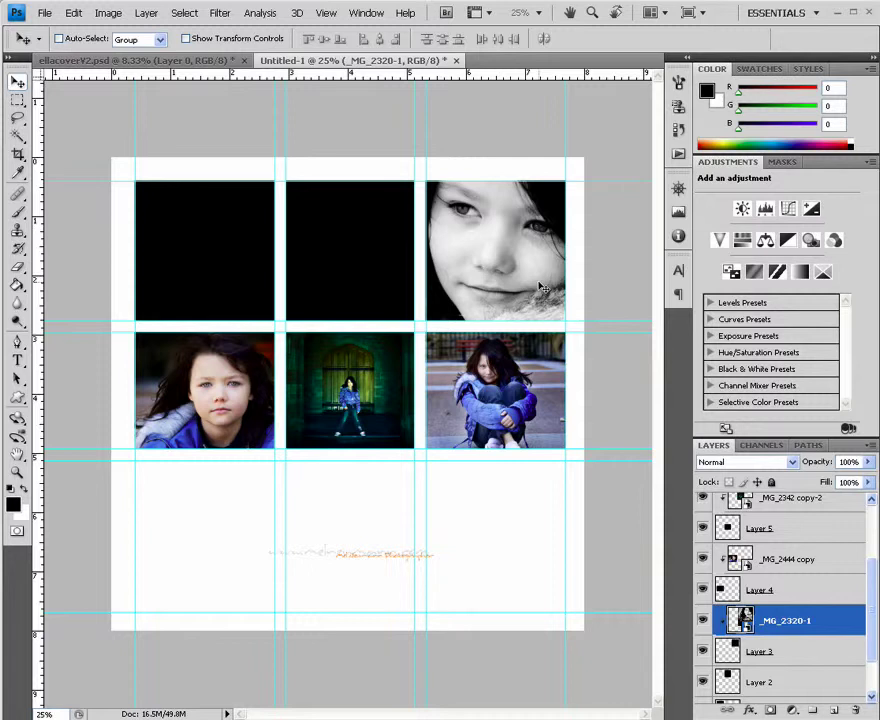
pyautogui.hotkey('ctrl', 't')
pyautogui.moveTo(507, 243); pyautogui.dragTo(428, 331)
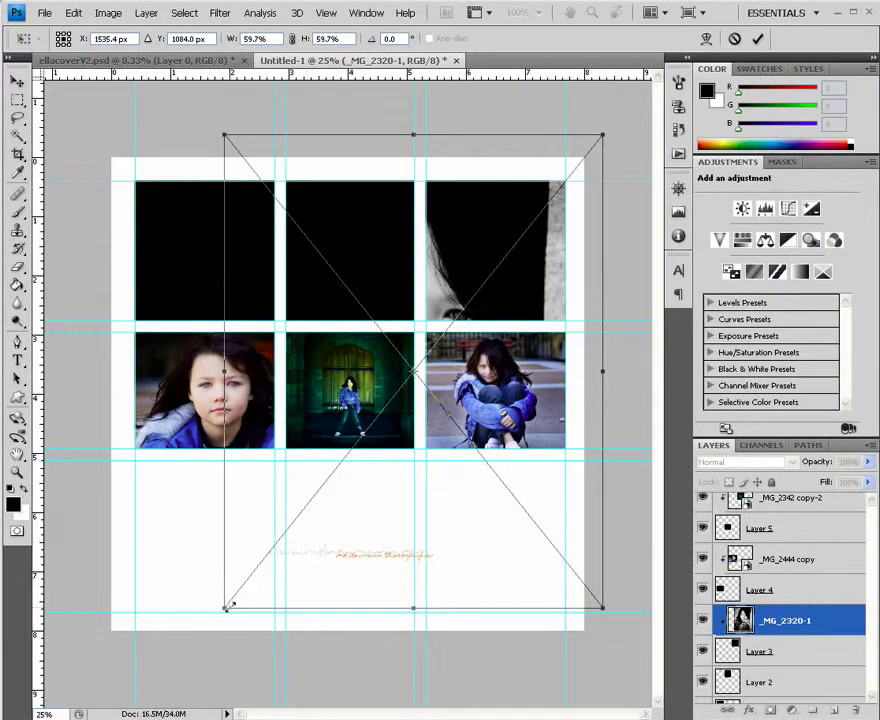
pyautogui.moveTo(222, 609); pyautogui.dragTo(413, 371)
pyautogui.moveTo(466, 267)
pyautogui.mouseDown()
pyautogui.moveTo(454, 290)
pyautogui.moveTo(466, 290)
pyautogui.moveTo(453, 296)
pyautogui.moveTo(473, 274)
pyautogui.mouseUp()
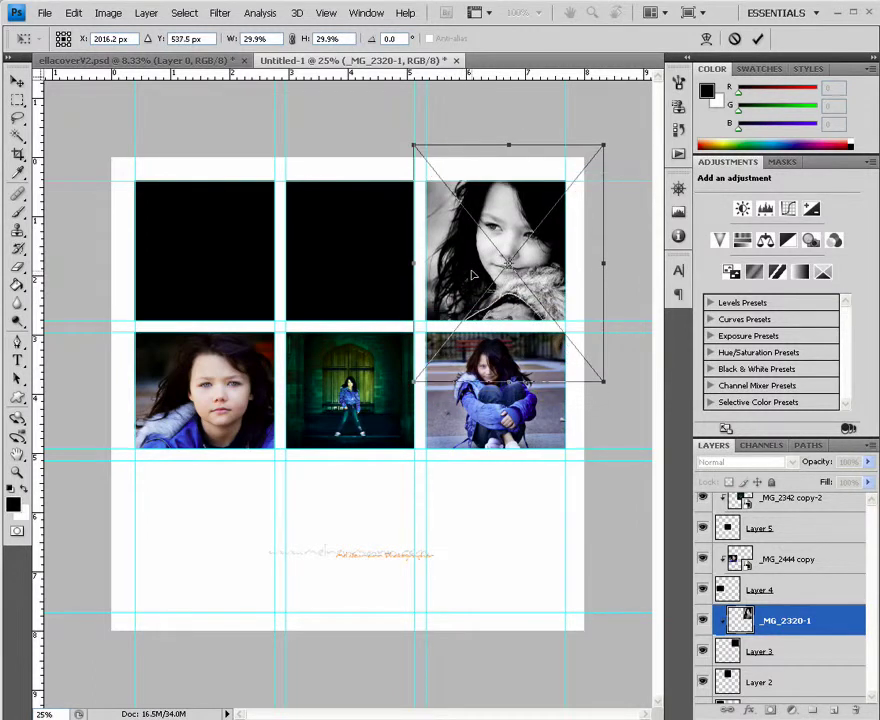
pyautogui.press('Return')
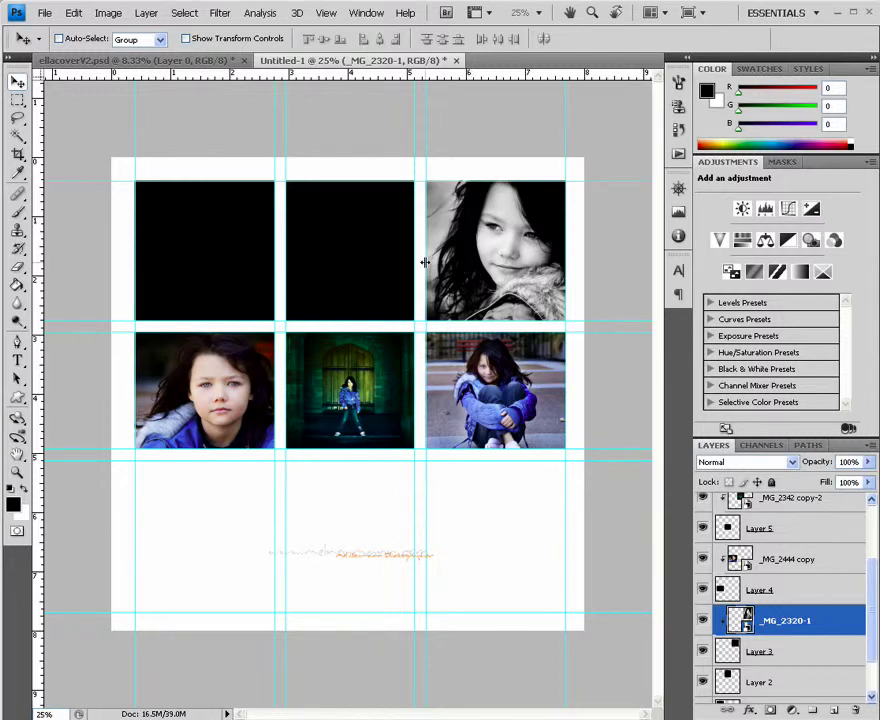
# Create a new blank 8 x 8 inch document with a white background
pyautogui.click(44, 13)
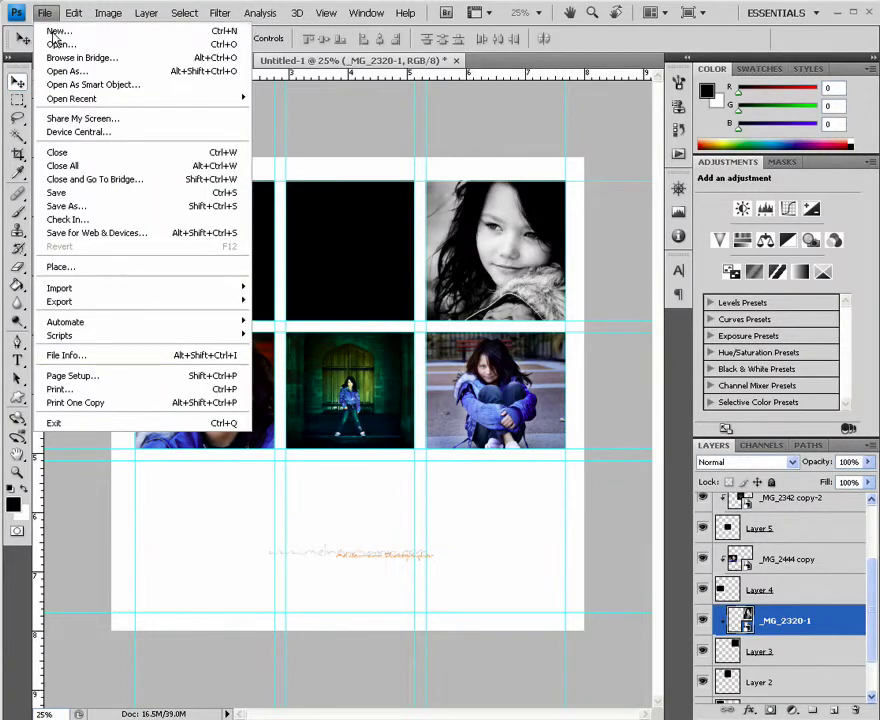
pyautogui.click(55, 33)
pyautogui.click(532, 195)
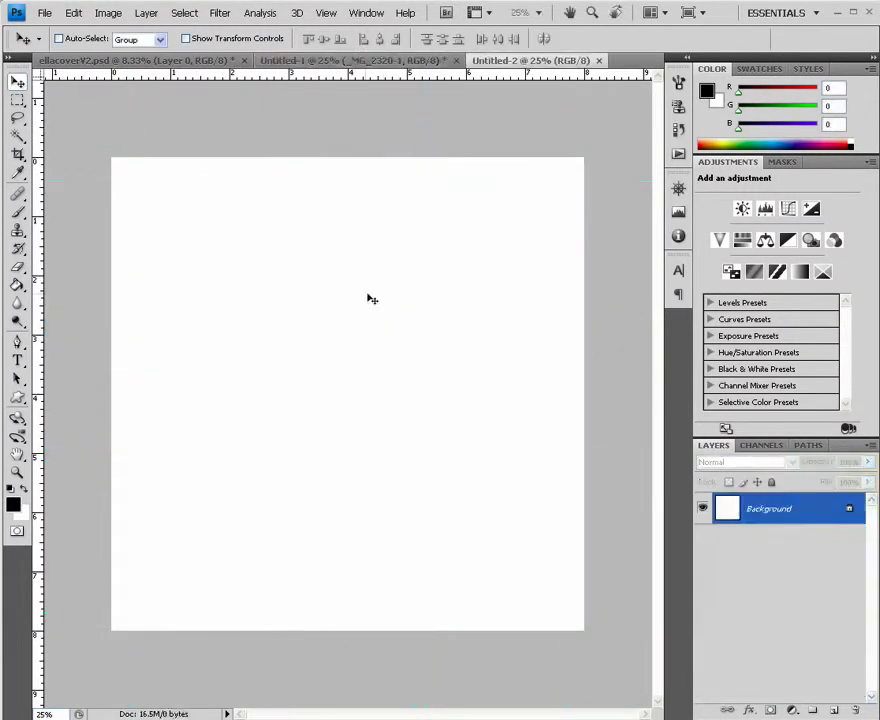
# Draw a rectangular selection about 6.8 x 5.5 inches in the upper part of the canvas and centre it horizontally
pyautogui.click(17, 100)
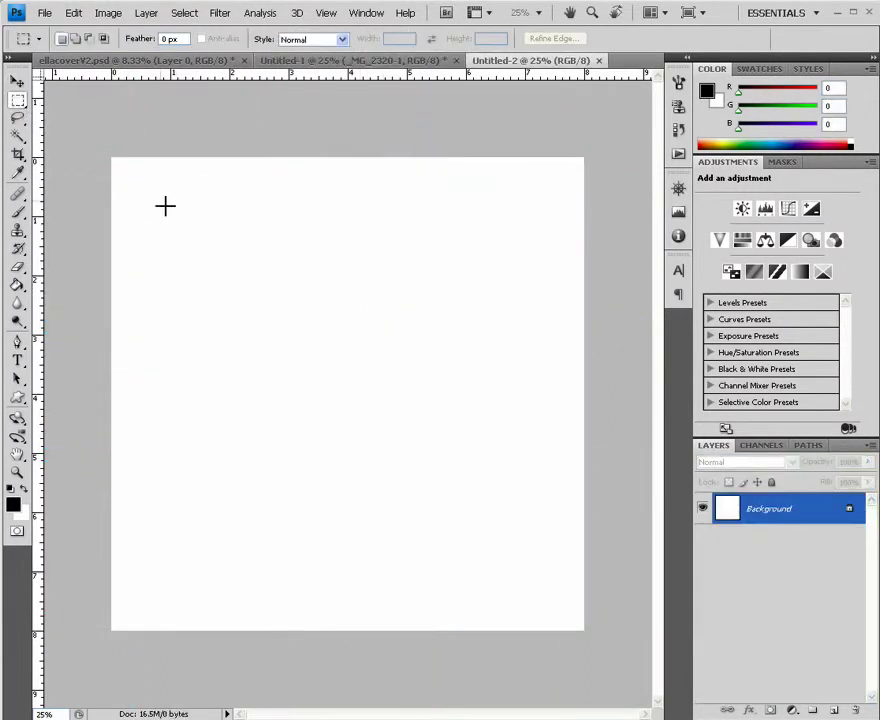
pyautogui.moveTo(154, 187); pyautogui.dragTo(557, 516)
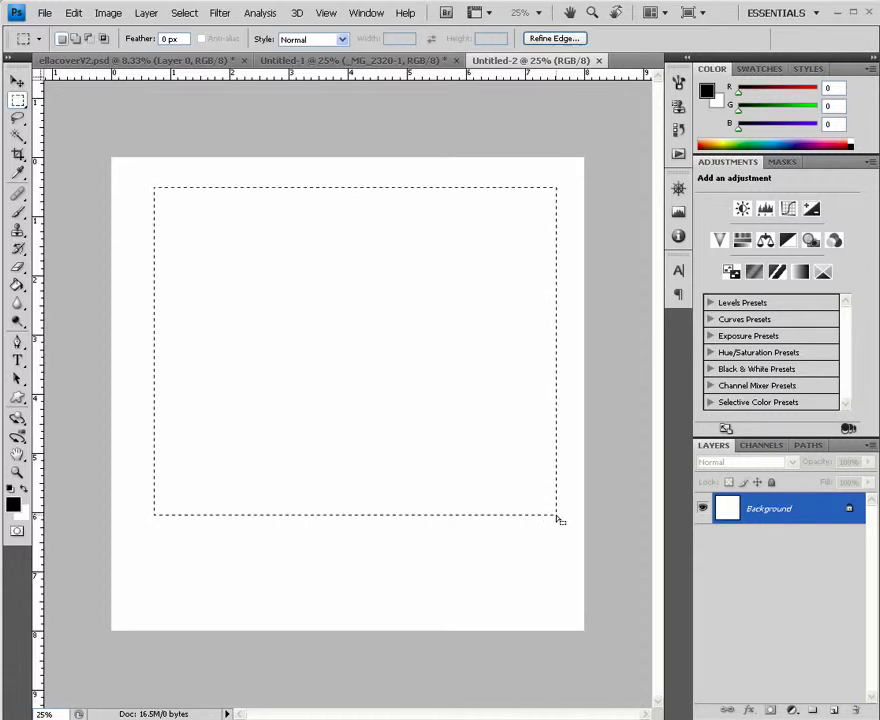
pyautogui.click(17, 80)
pyautogui.moveTo(271, 317); pyautogui.dragTo(266, 322)
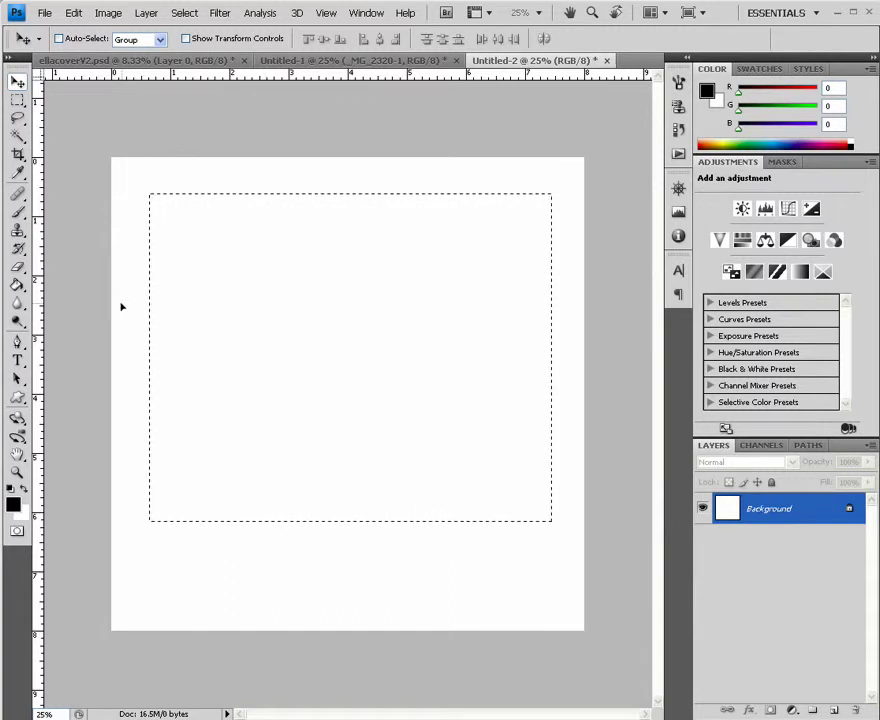
# Fill the rectangular selection with black on a new layer, undoing the first fill made on the Background layer
pyautogui.click(17, 285)
pyautogui.click(219, 314)
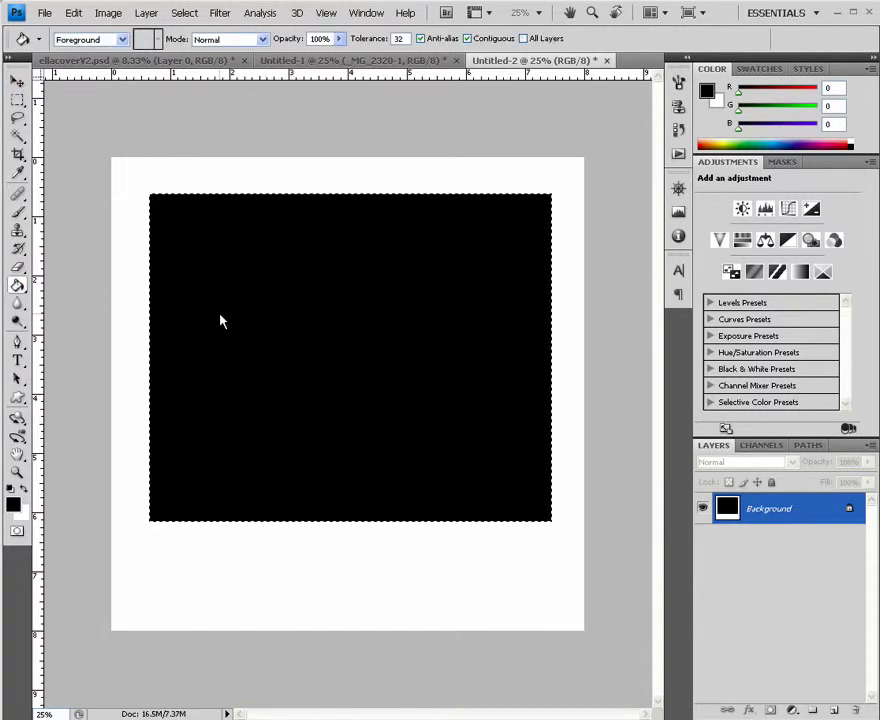
pyautogui.hotkey('ctrl', 'z')
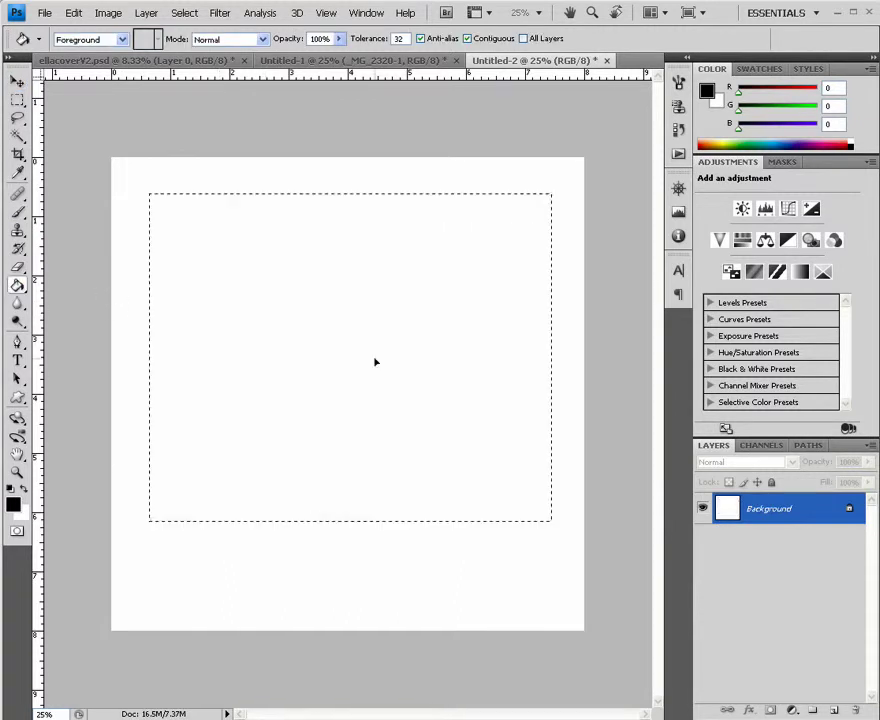
pyautogui.click(830, 711)
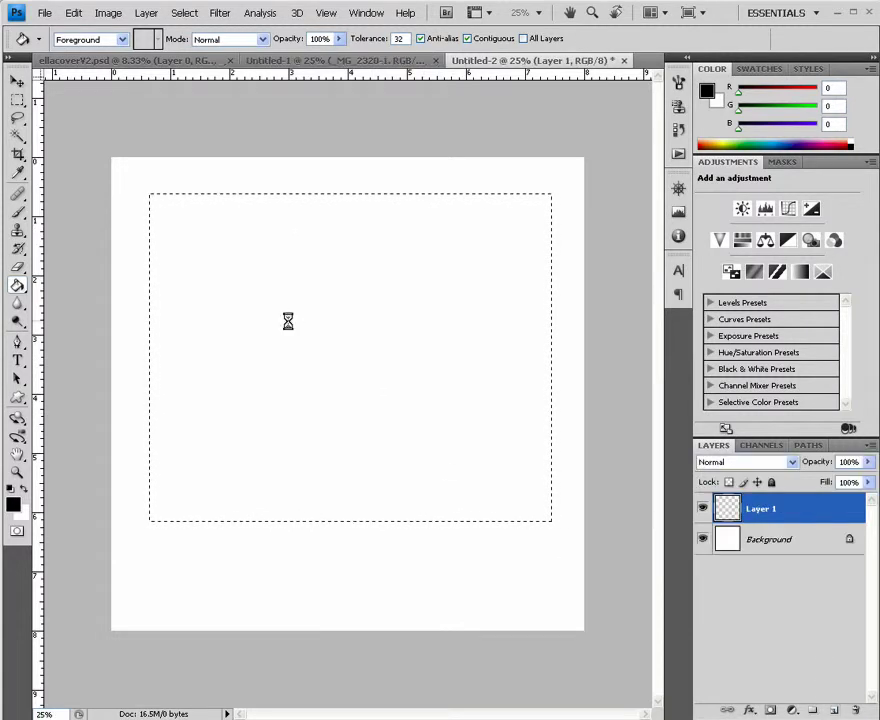
pyautogui.click(291, 328)
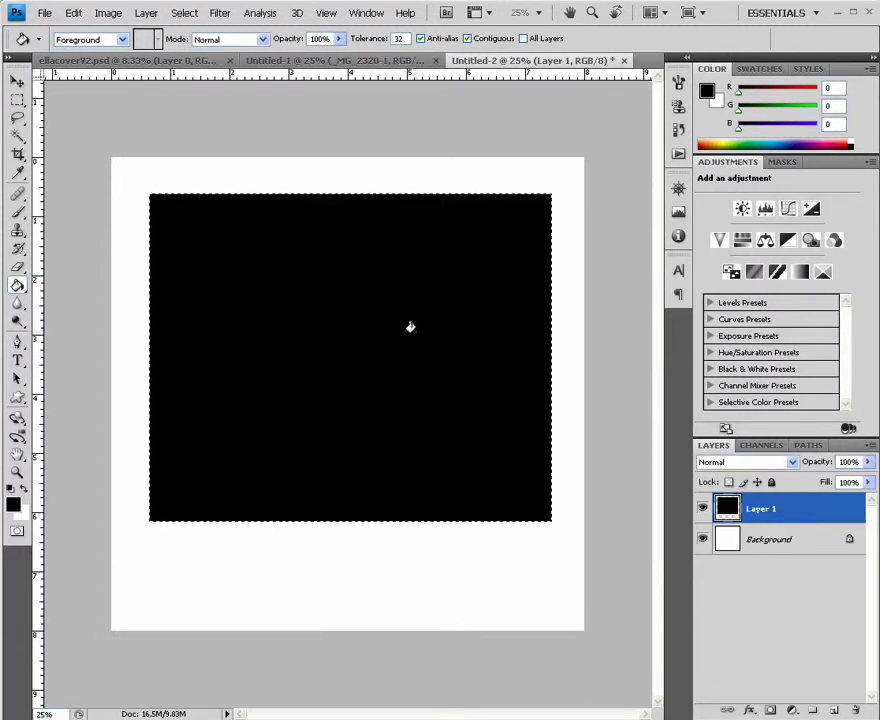
# Add the girl's first name as 24 pt Scratch text and centre it below the black rectangle
pyautogui.click(17, 360)
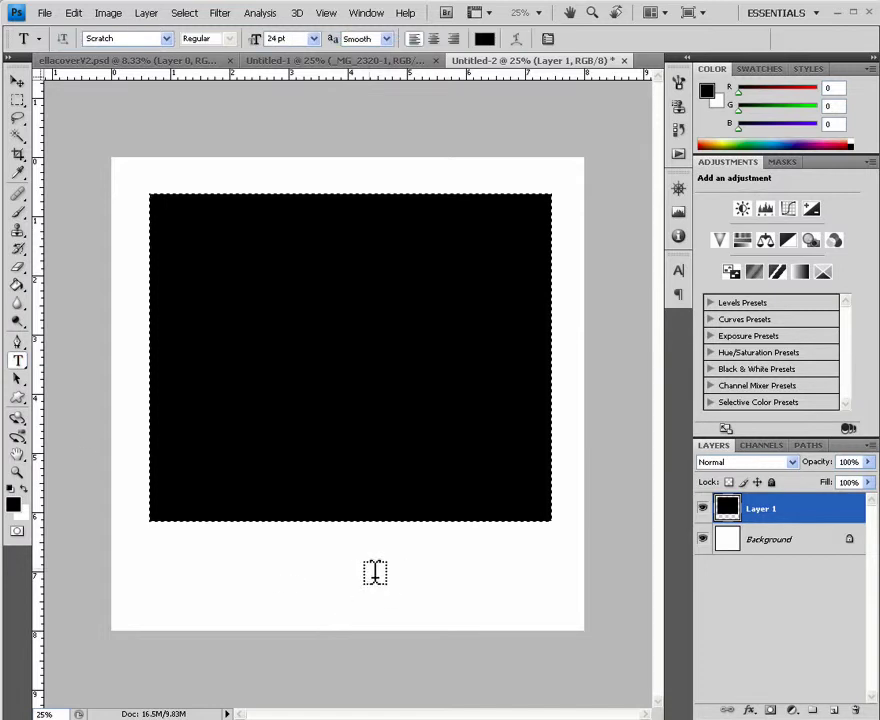
pyautogui.click(360, 570)
pyautogui.write('Ella')
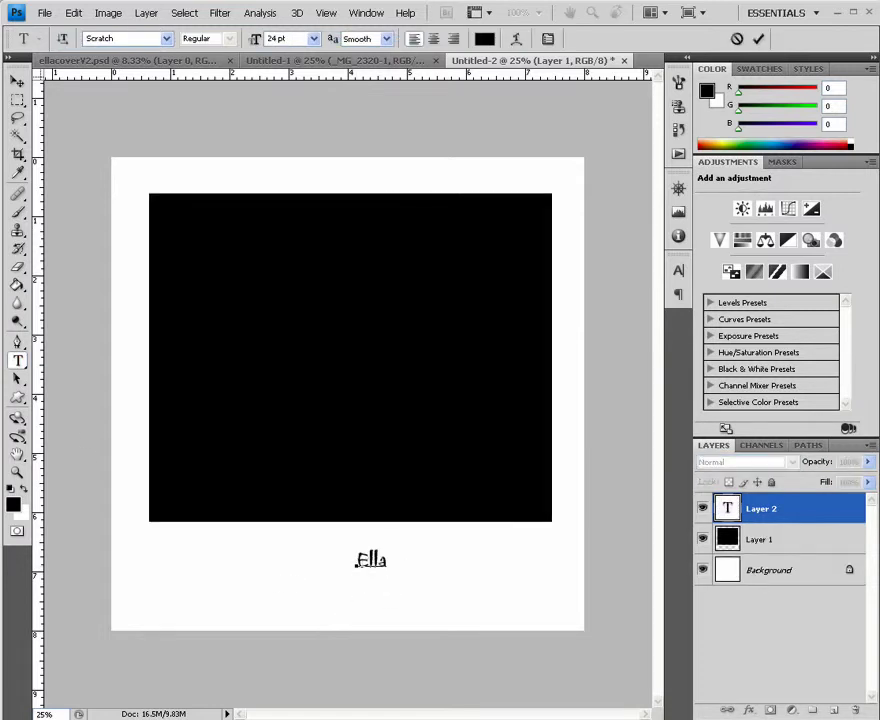
pyautogui.click(17, 80)
pyautogui.moveTo(345, 556); pyautogui.dragTo(350, 578)
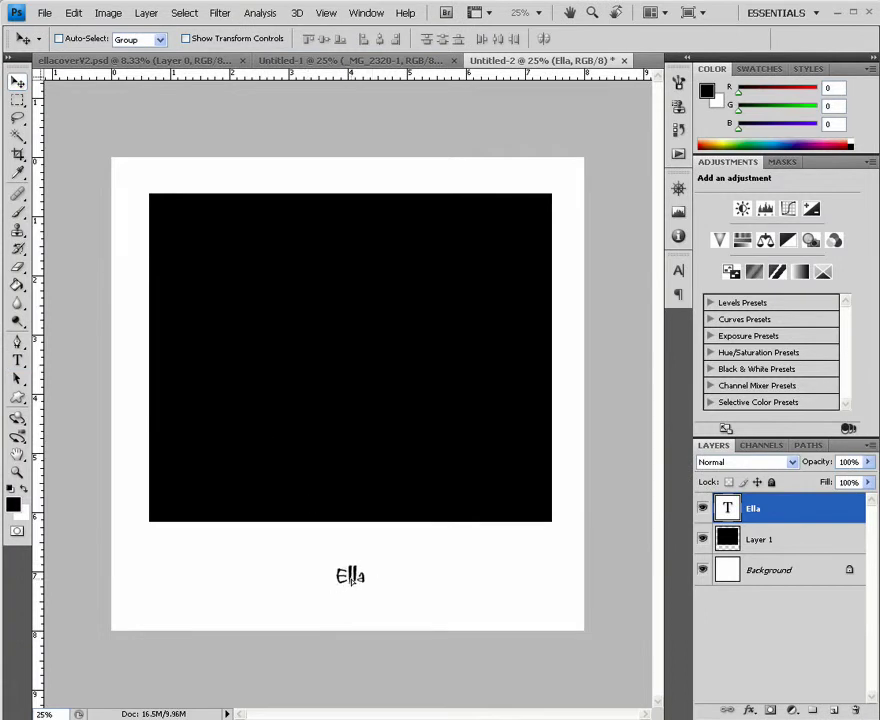
# Select the name text for editing and browse the available fonts for another typeface
pyautogui.doubleClick(726, 510)
pyautogui.click(167, 40)
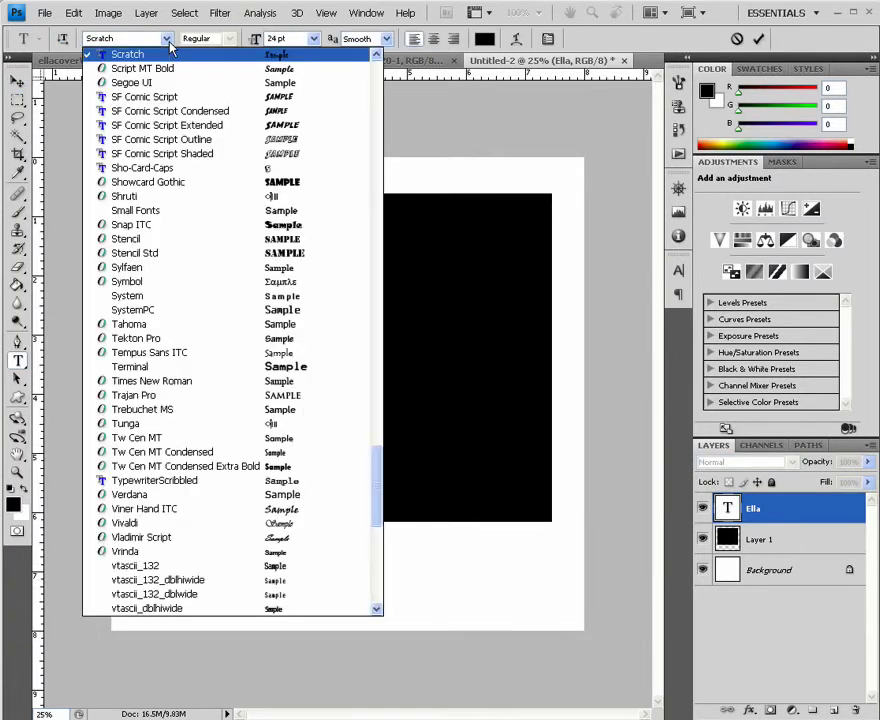
pyautogui.scroll(20, 170, 47)
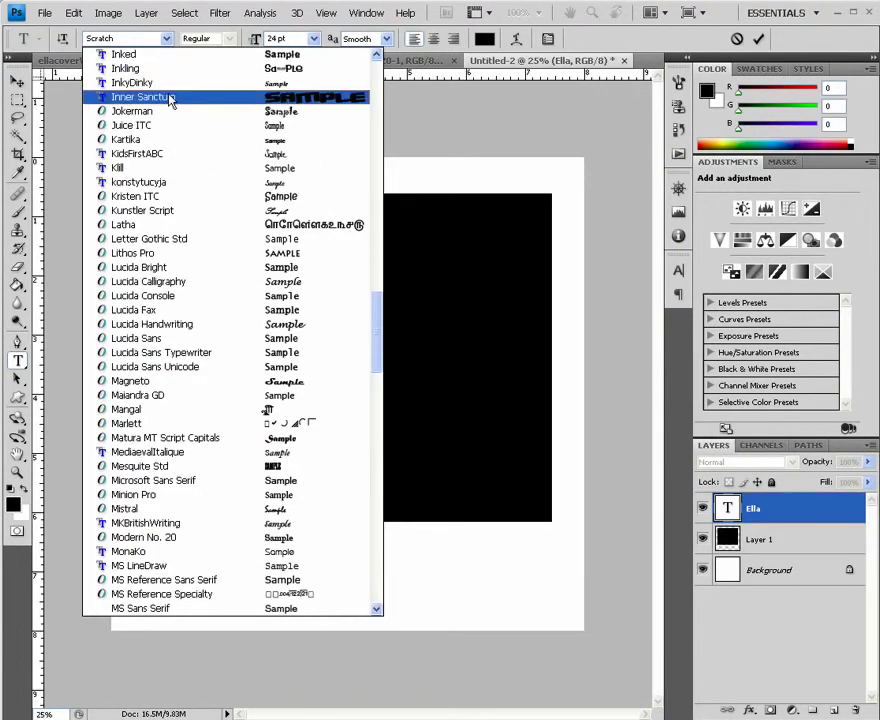
pyautogui.scroll(3, 170, 98)
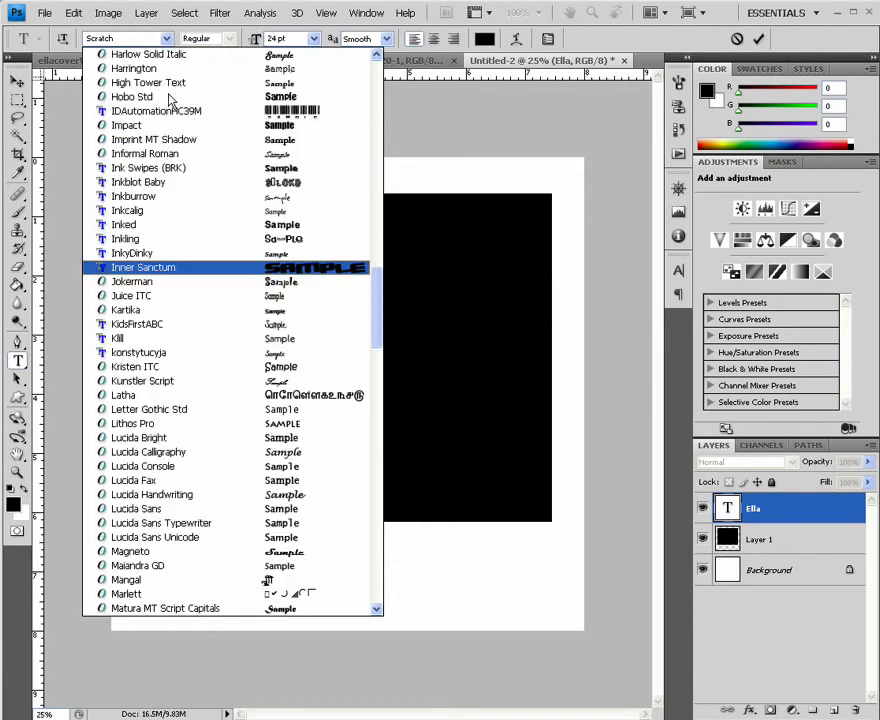